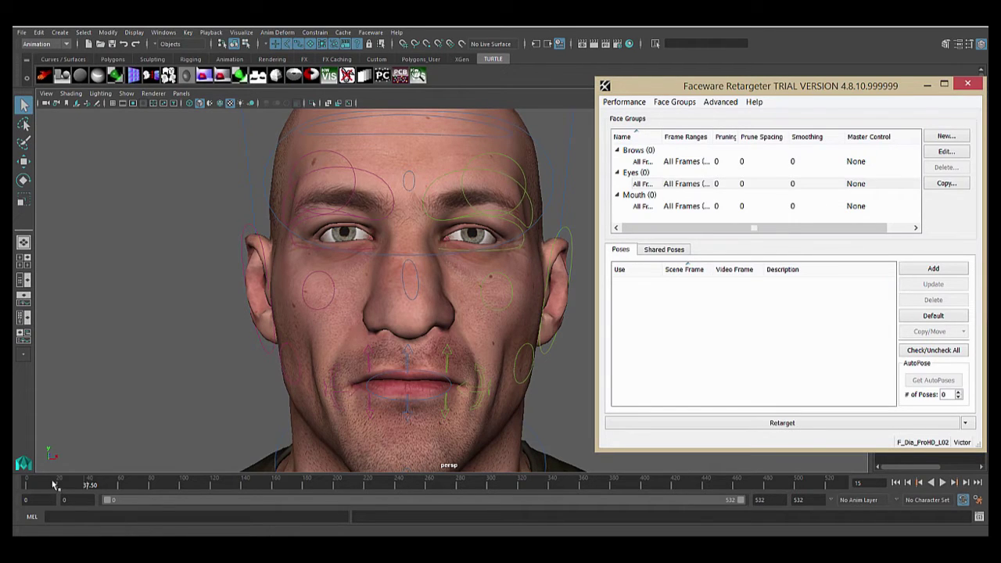
Stop playback at frame 18 and show the Retargeter's Performance menu commands
left_click(741, 484)
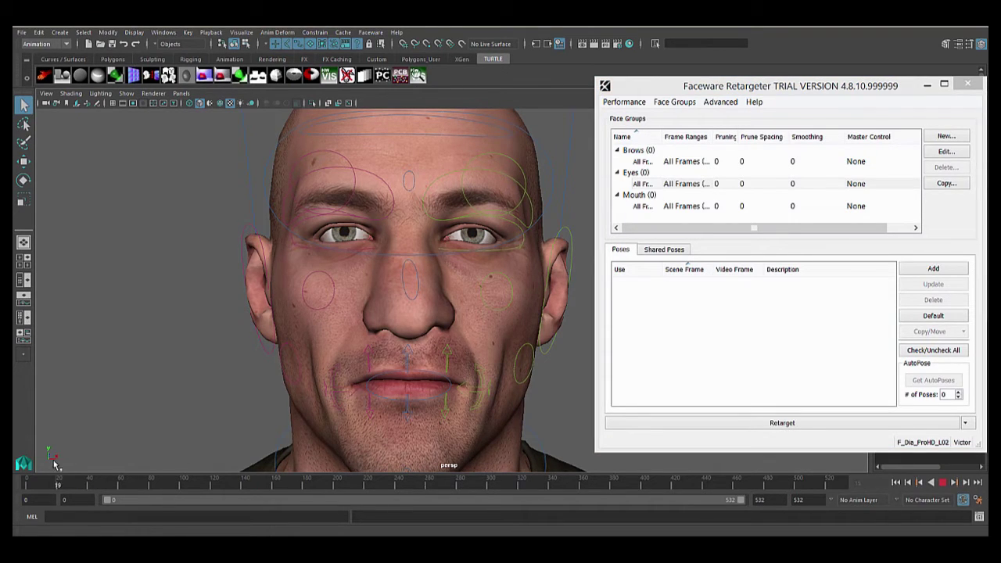
left_click(899, 100)
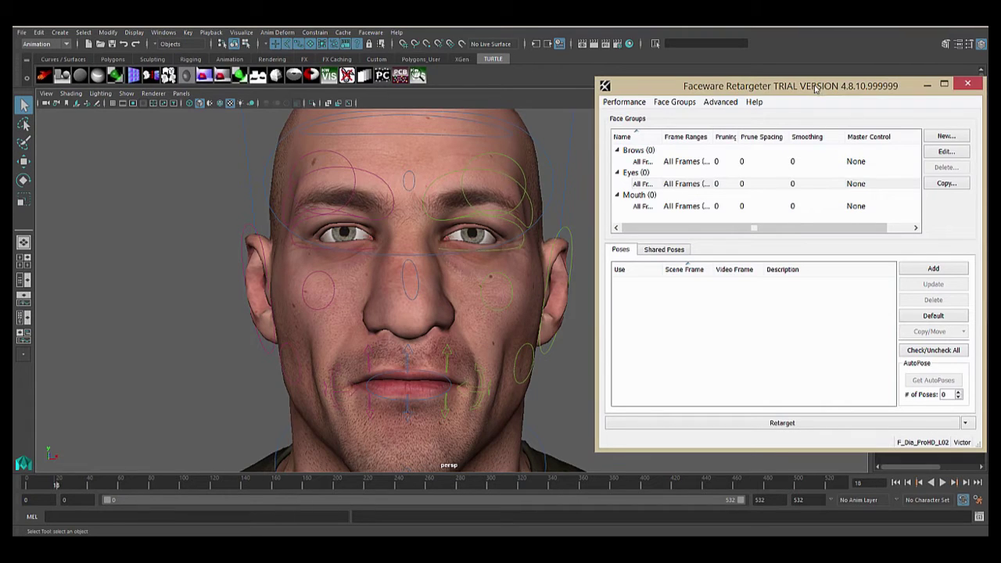
left_click(624, 101)
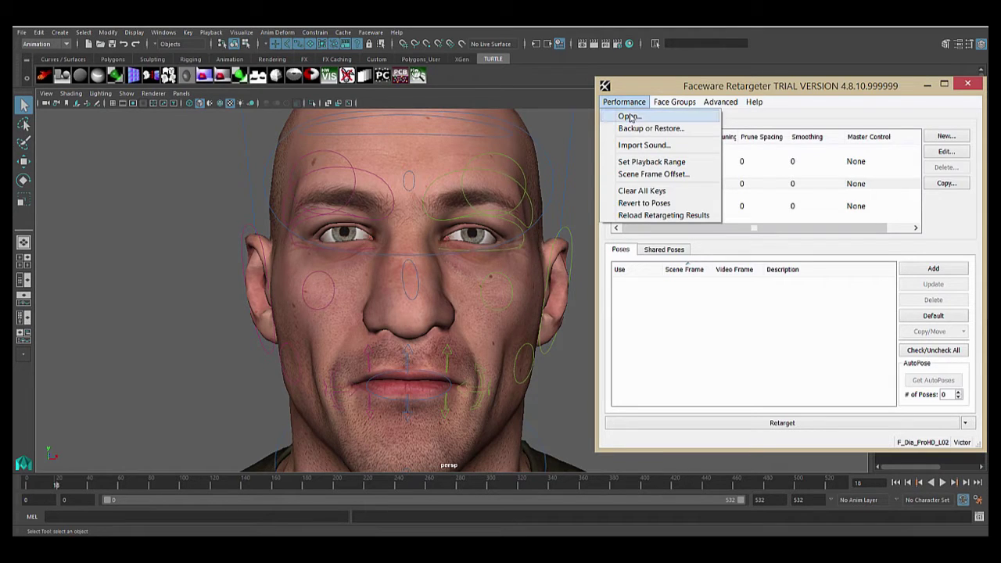
Start opening a performance and choose F_Dia_ProHD_L02.fwr as the performance file
left_click(629, 116)
left_click_drag(714, 162, 684, 112)
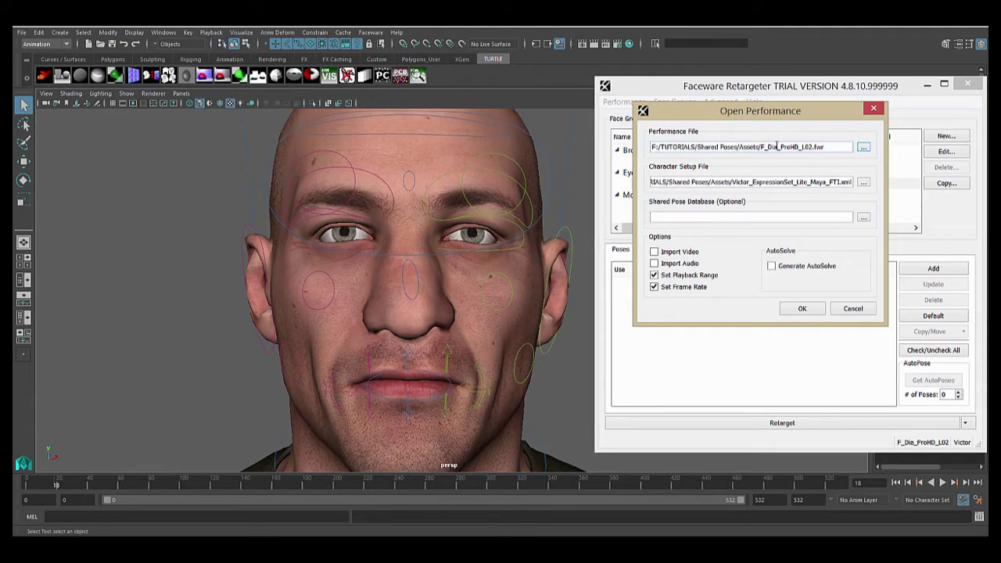
left_click(861, 149)
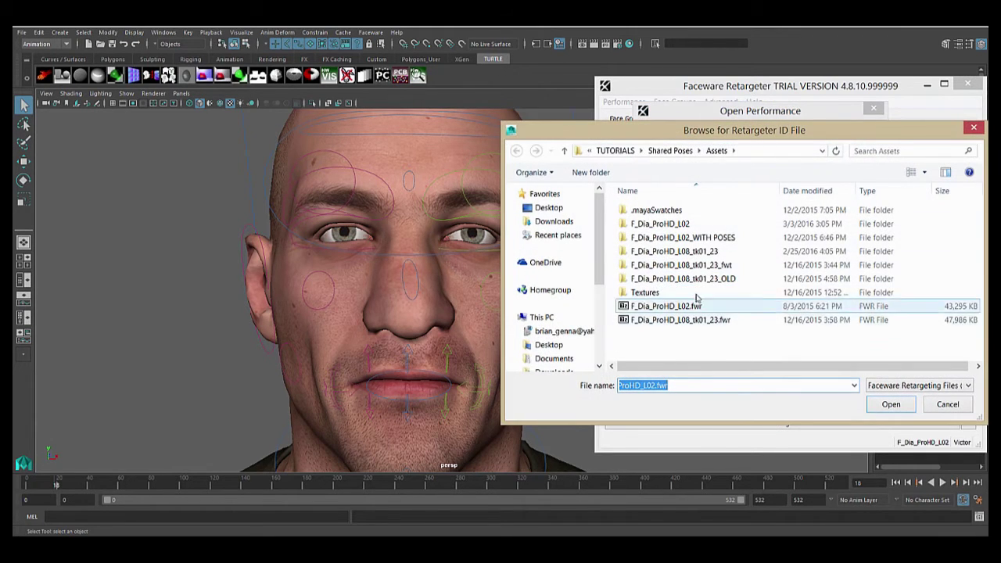
left_click(690, 306)
double_click(691, 309)
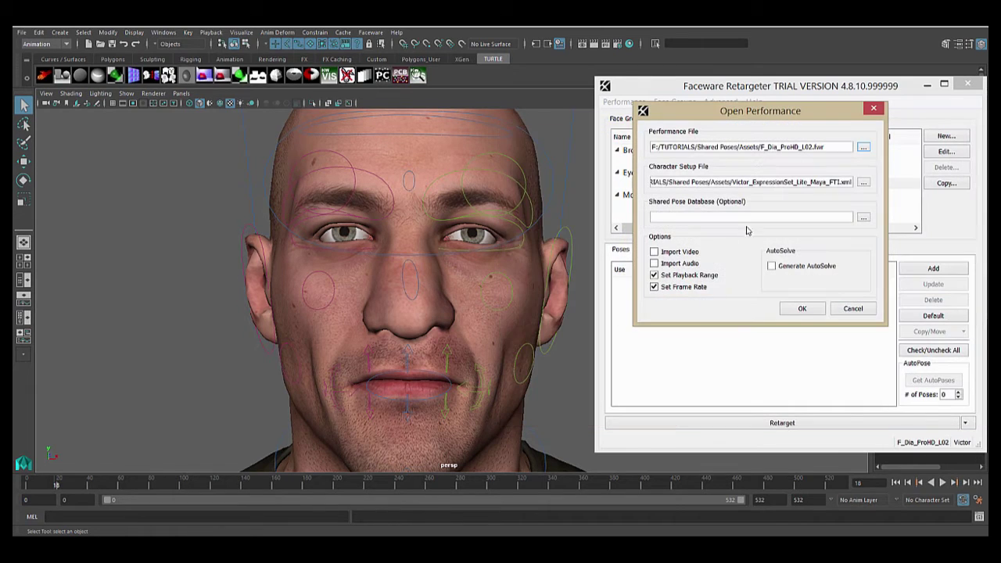
Choose Victor_ExpressionSet_Lite_Maya_FTI.xml as the character setup and enable Import Video
left_click(863, 182)
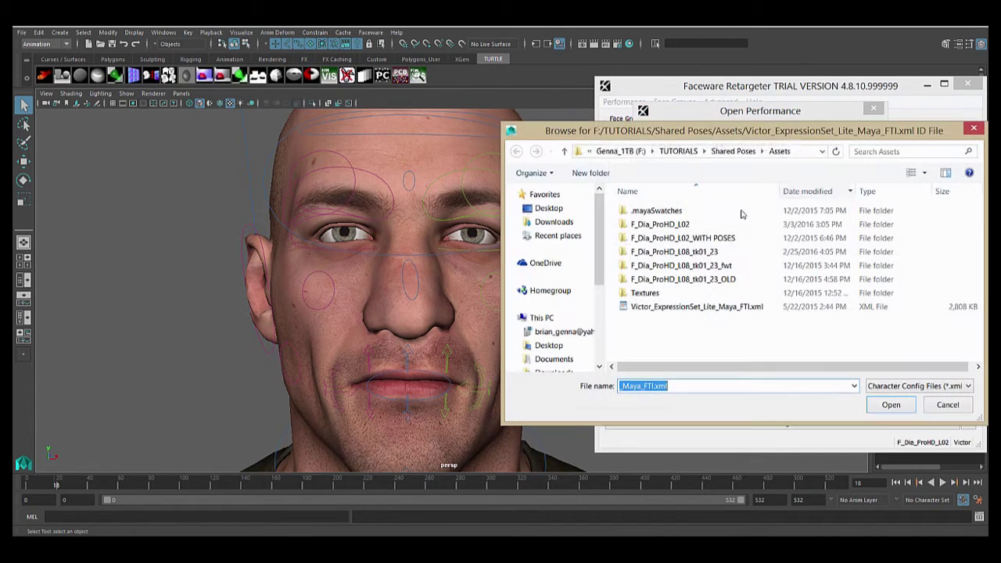
double_click(749, 305)
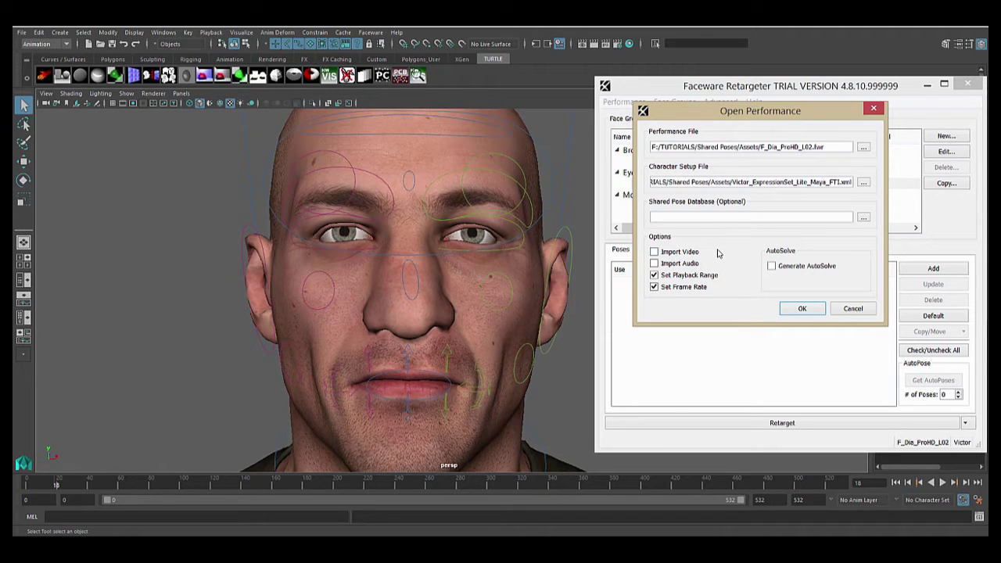
left_click(693, 253)
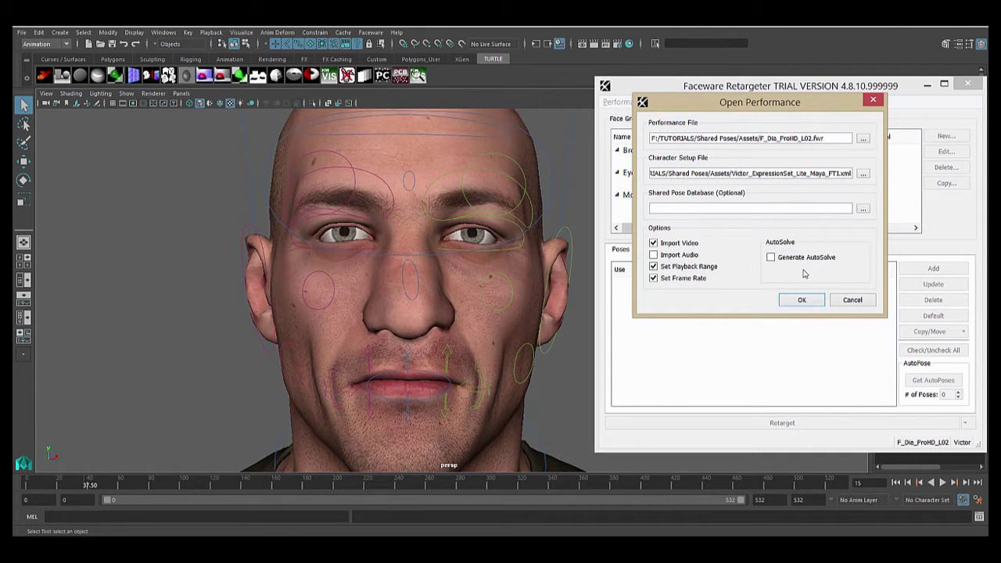
Open the performance and frame the Victor bust and video plane in the viewport
left_click(797, 301)
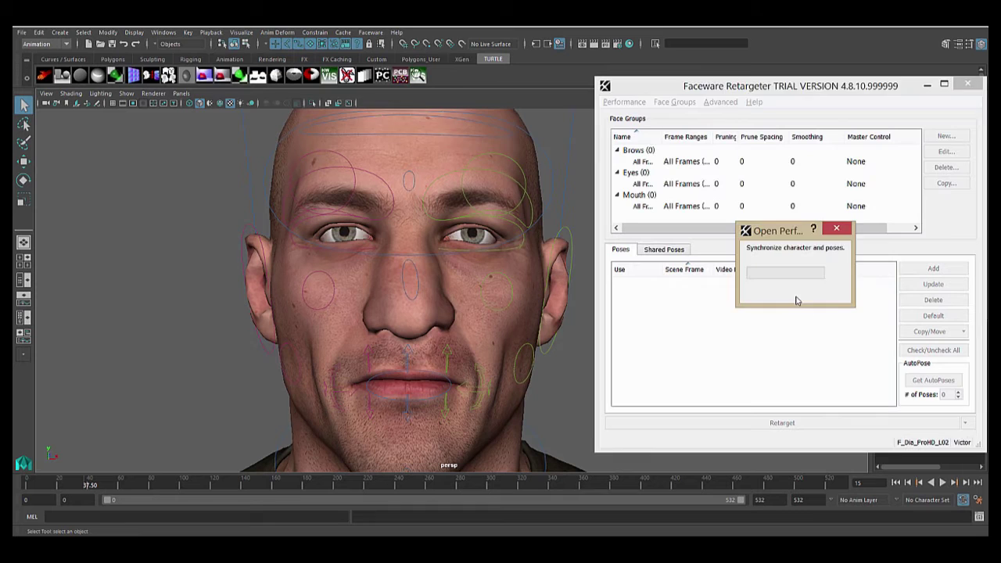
left_click(235, 340)
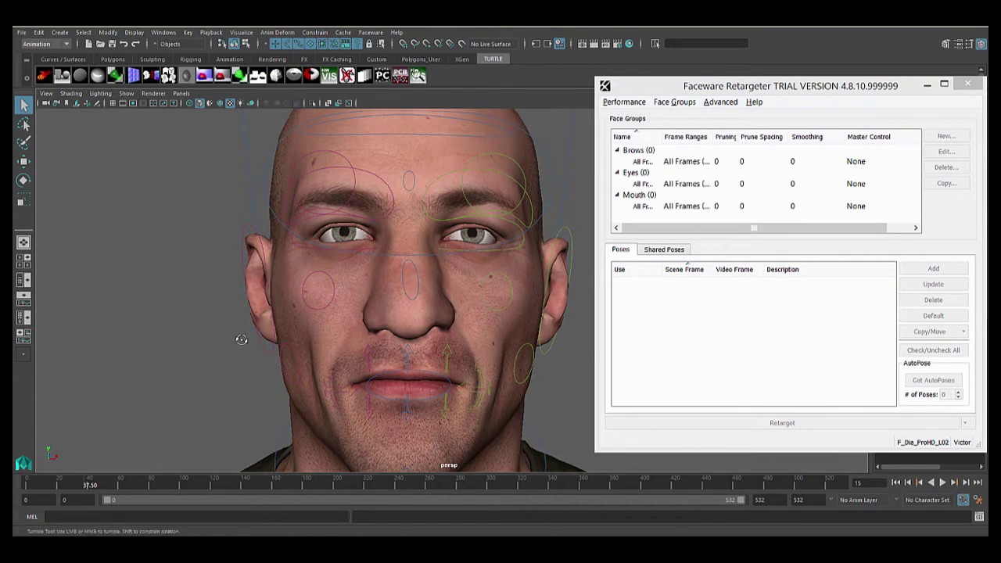
left_click_drag(242, 339, 239, 358, "alt")
key("a")
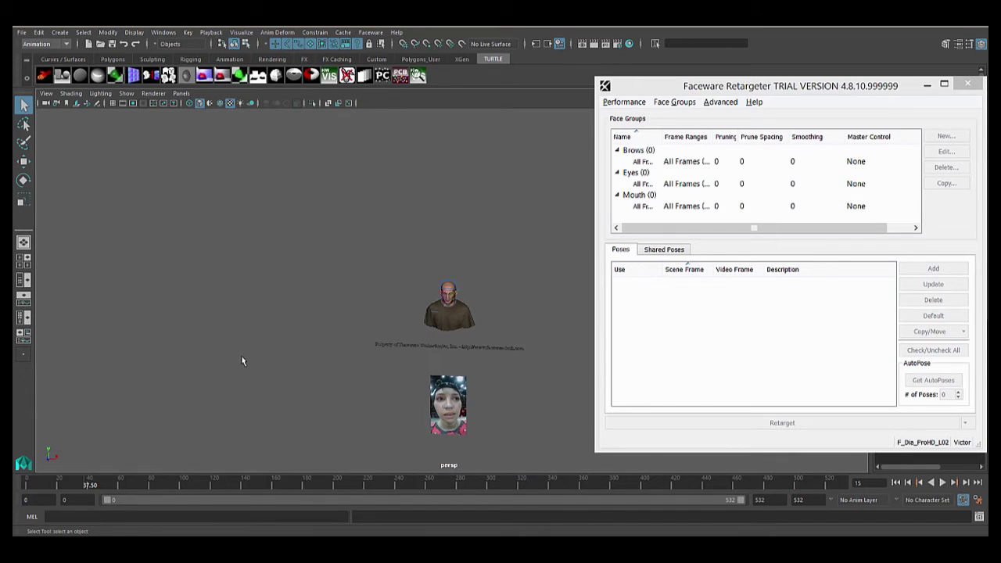
Move the reference video plane up and left beside the bust
left_click(455, 401)
key("w")
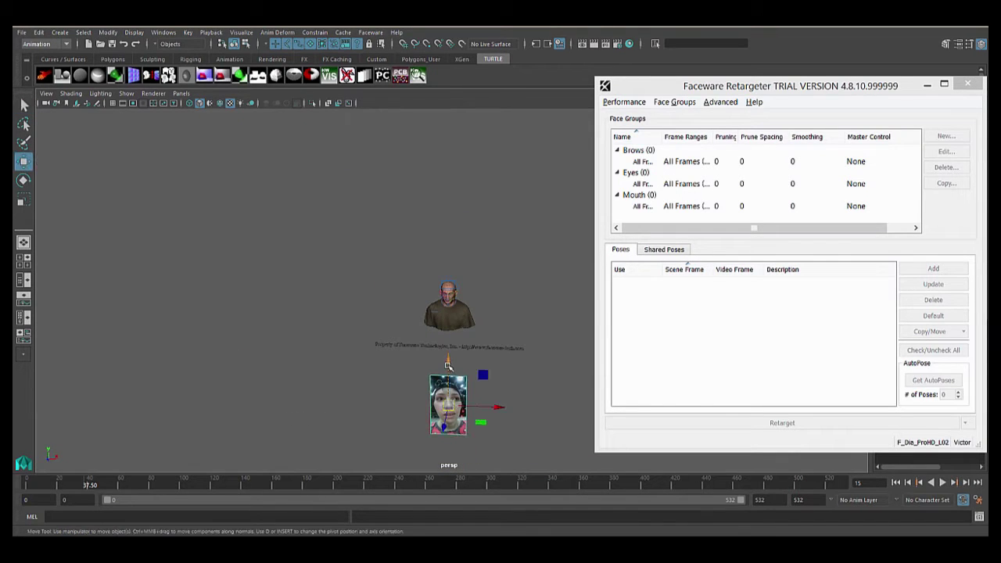
left_click_drag(449, 372, 448, 270)
left_click_drag(499, 305, 458, 290)
key("e")
Enlarge the video plane, nudge it right next to the head, and zoom in
key("r")
key("a")
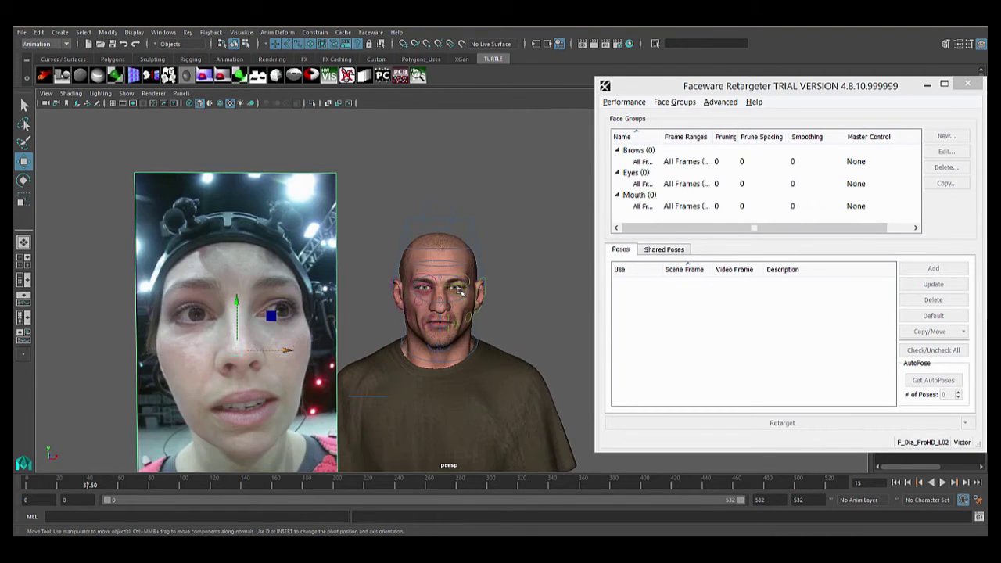
key("w")
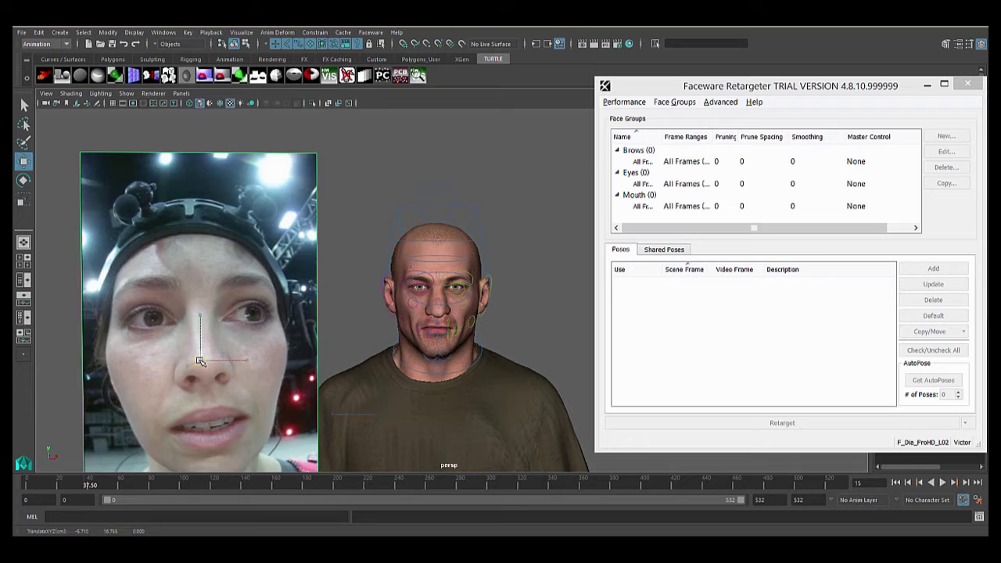
left_click_drag(200, 360, 219, 342)
key("r")
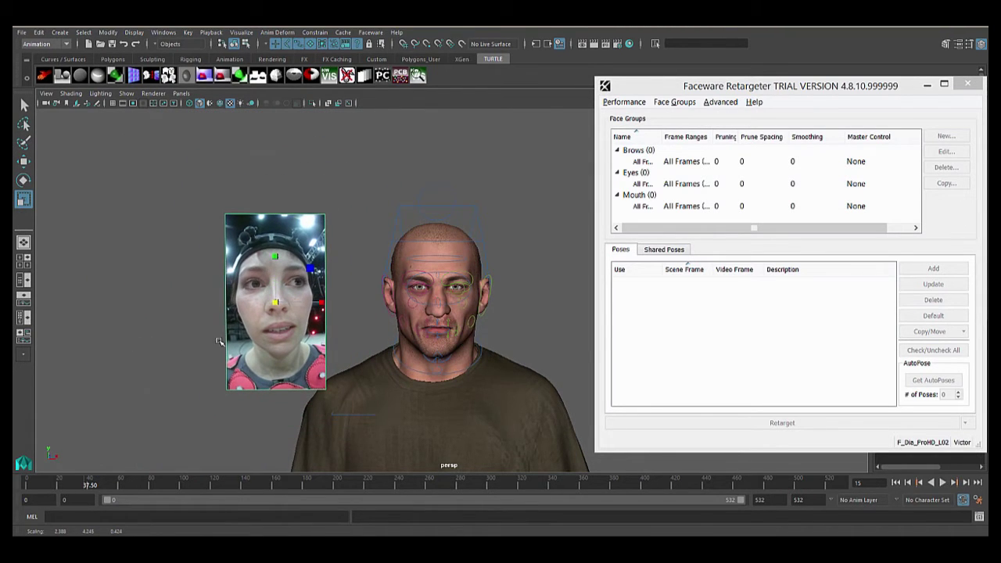
key("w")
left_click_drag(295, 303, 336, 304)
scroll(398, 303, "up", 3)
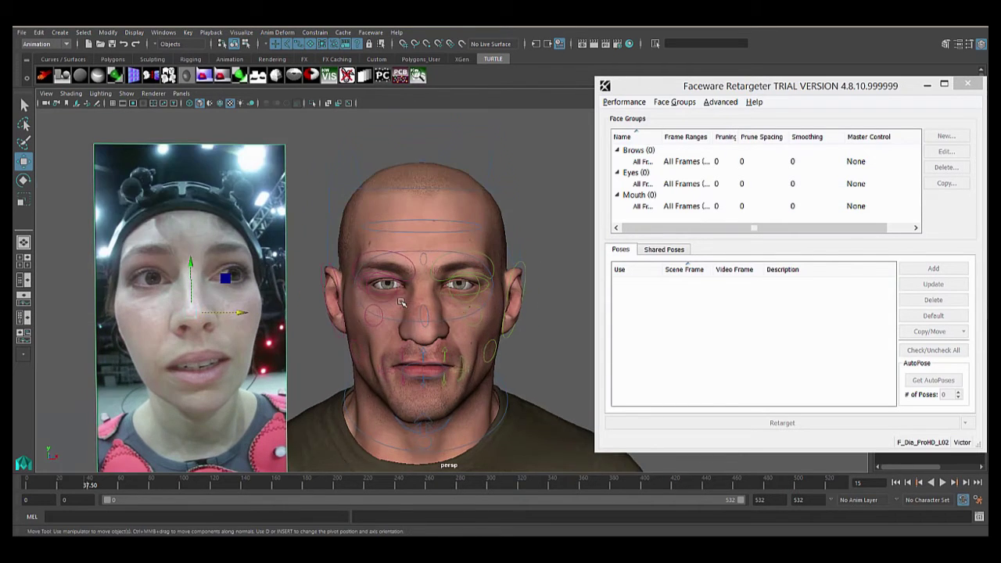
scroll(400, 302, "up", 3)
scroll(414, 247, "up", 2)
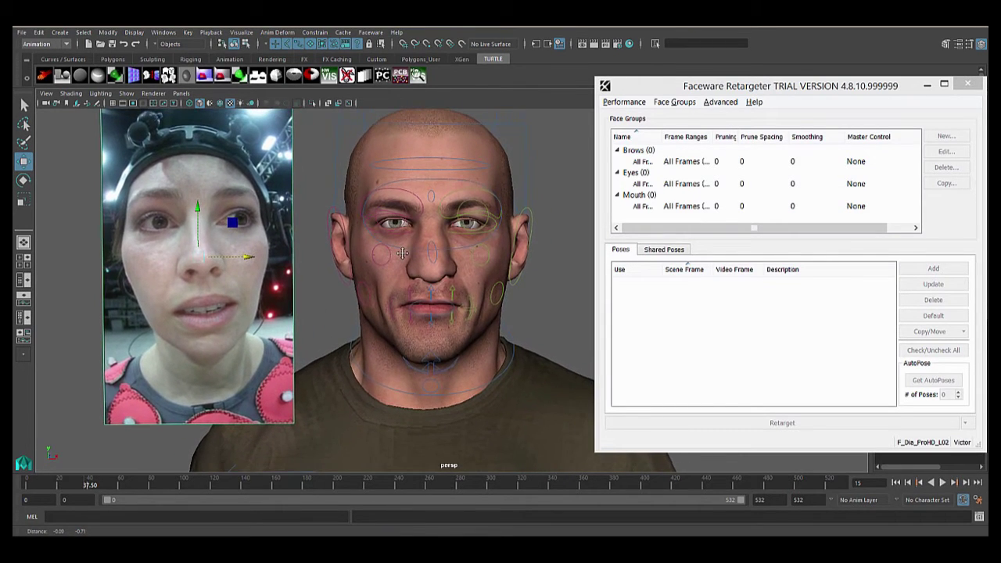
left_click(668, 92)
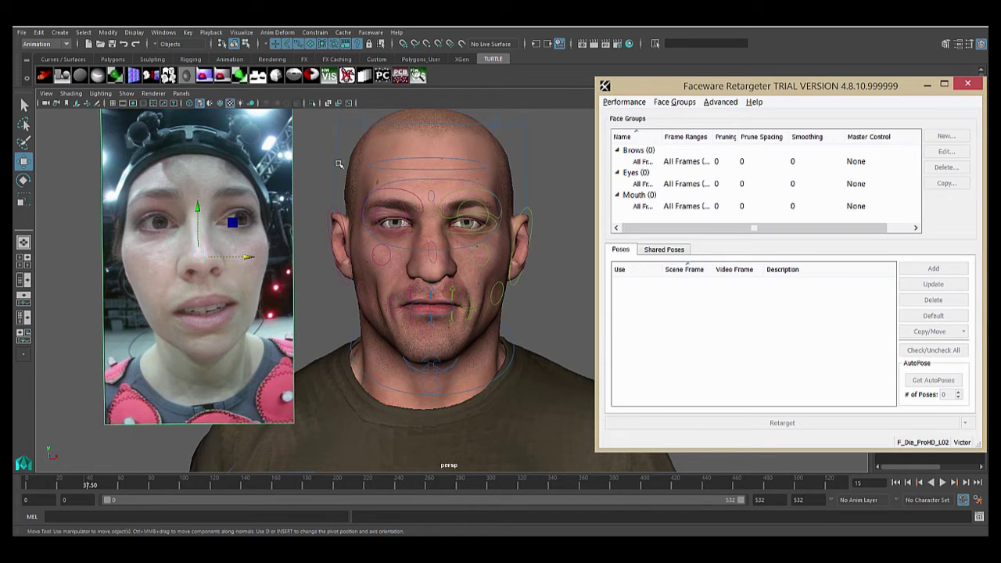
Make the Eyes face group active in the Retargeter
left_click(757, 187)
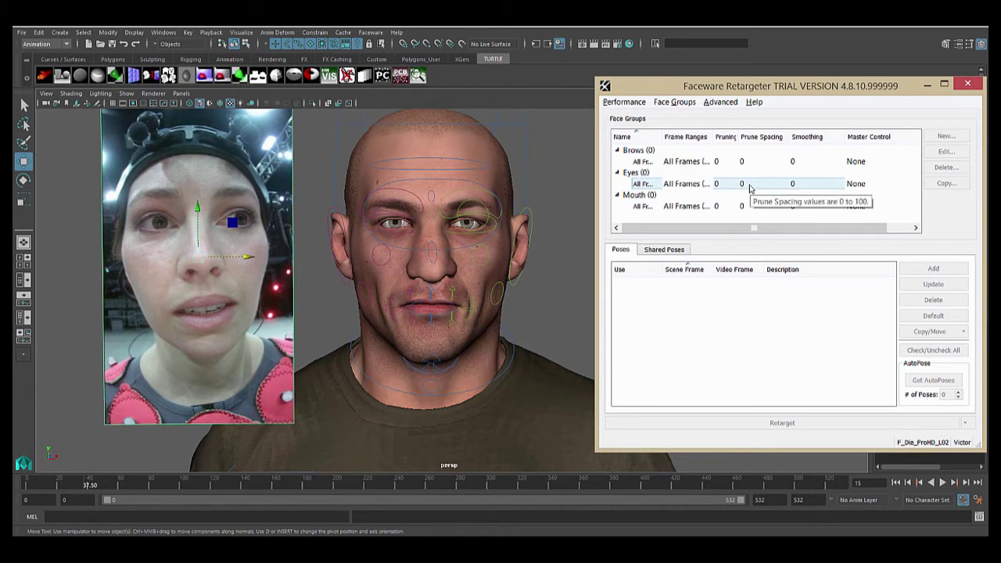
left_click(749, 187)
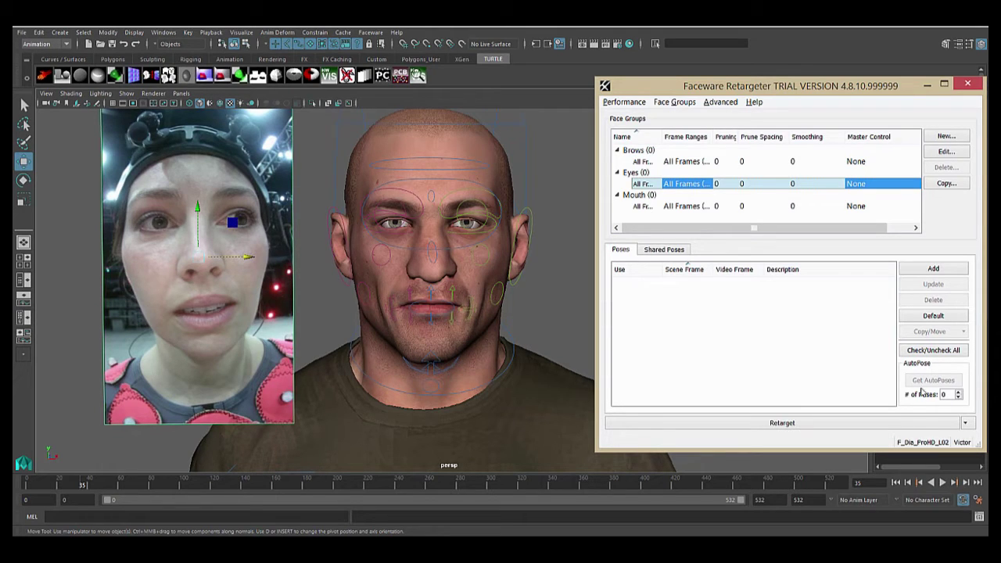
Generate two Eyes auto-poses at frames 63 and 145, then go to frame 63
left_click(958, 392)
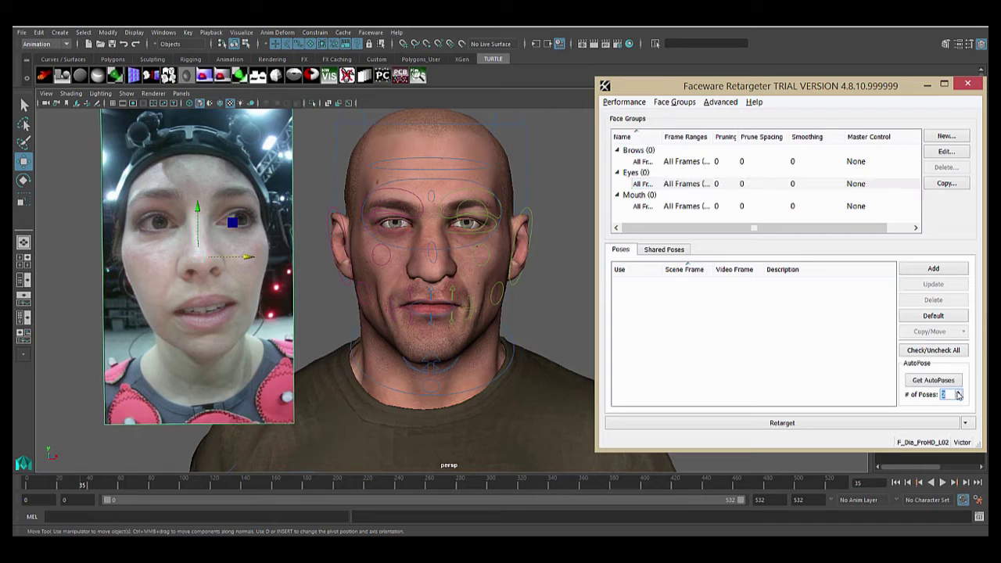
left_click(958, 392)
left_click(933, 380)
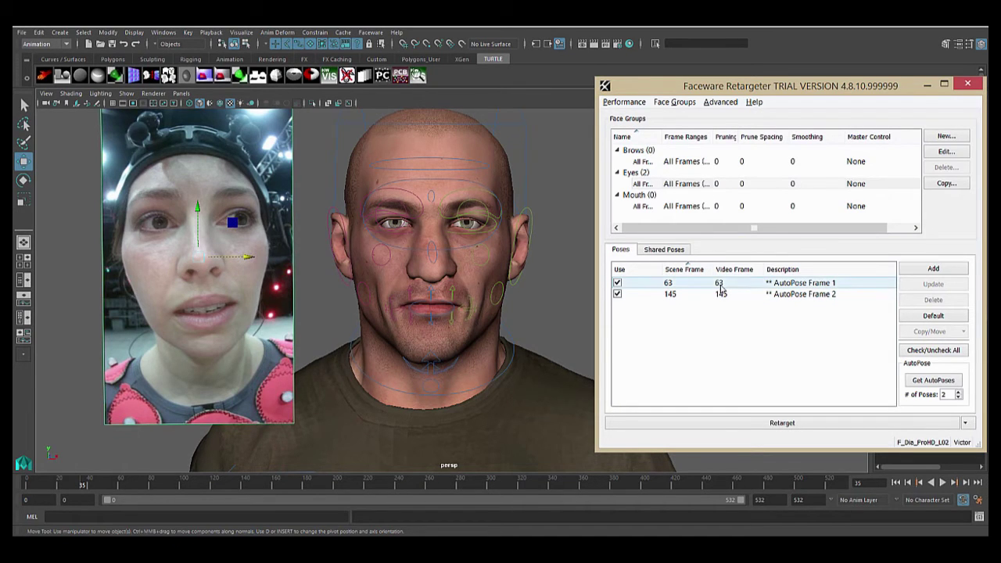
left_click(720, 288)
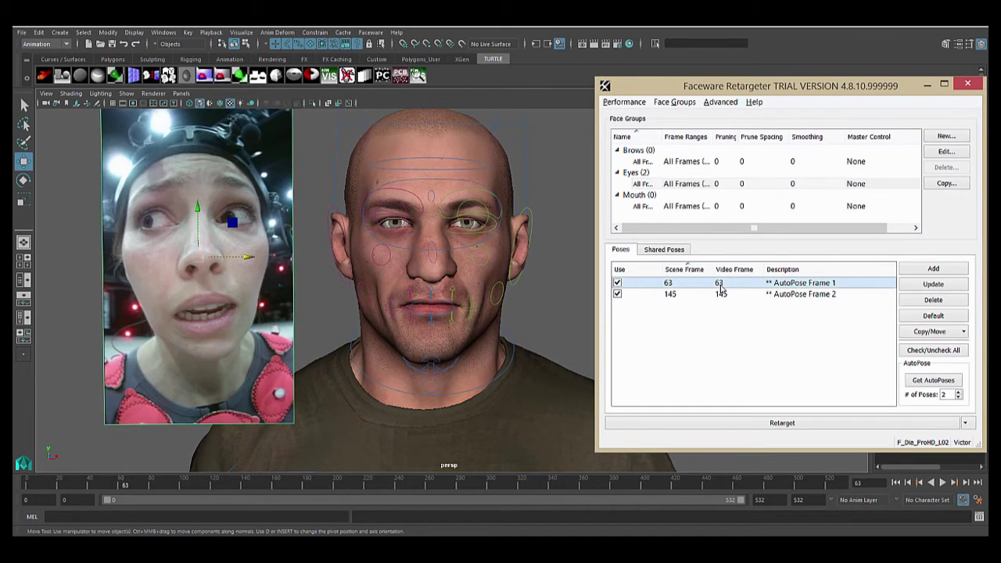
Rotate the eye controls so Victor's eyes glance sideways at frame 63
left_click(364, 226)
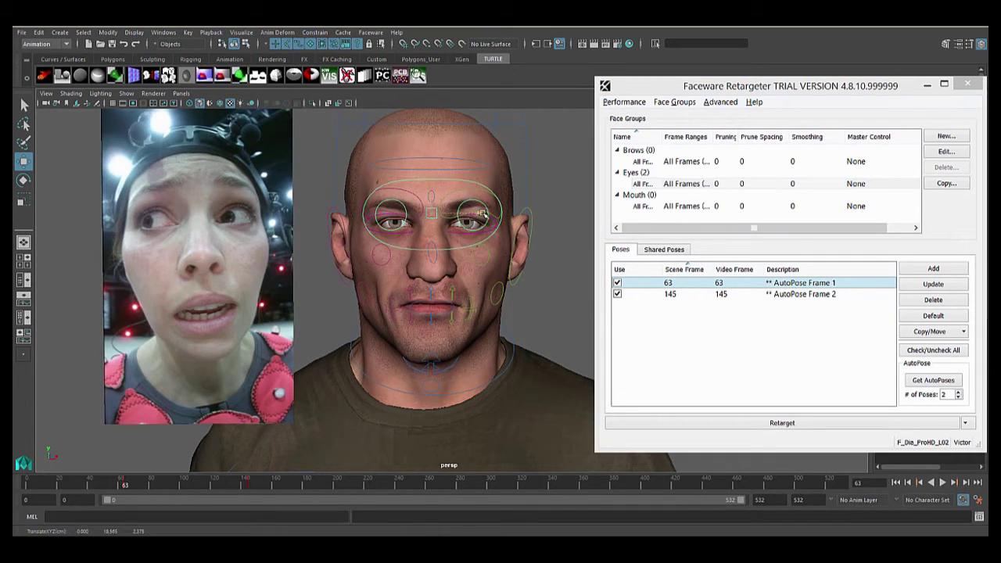
left_click_drag(483, 212, 342, 225)
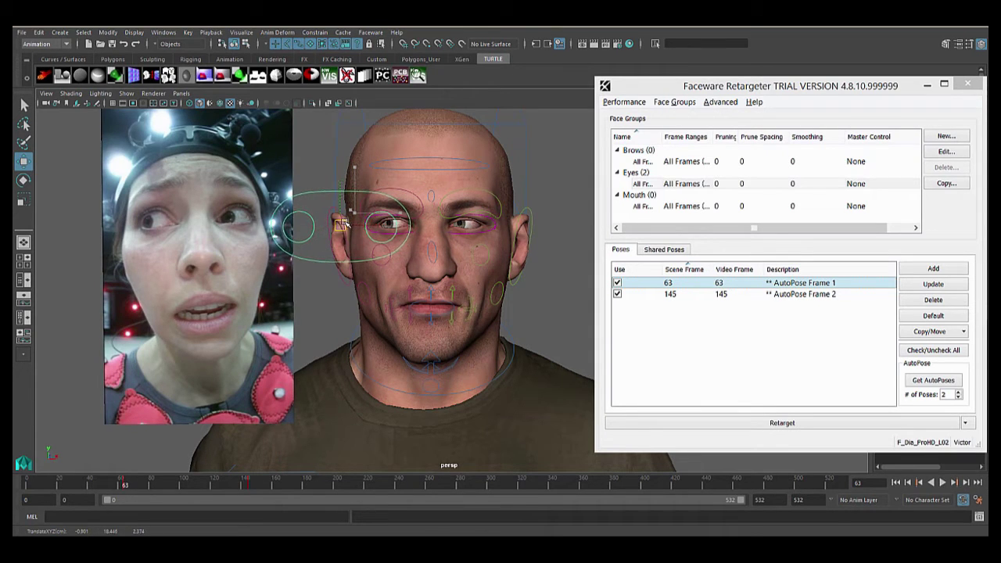
left_click(379, 217)
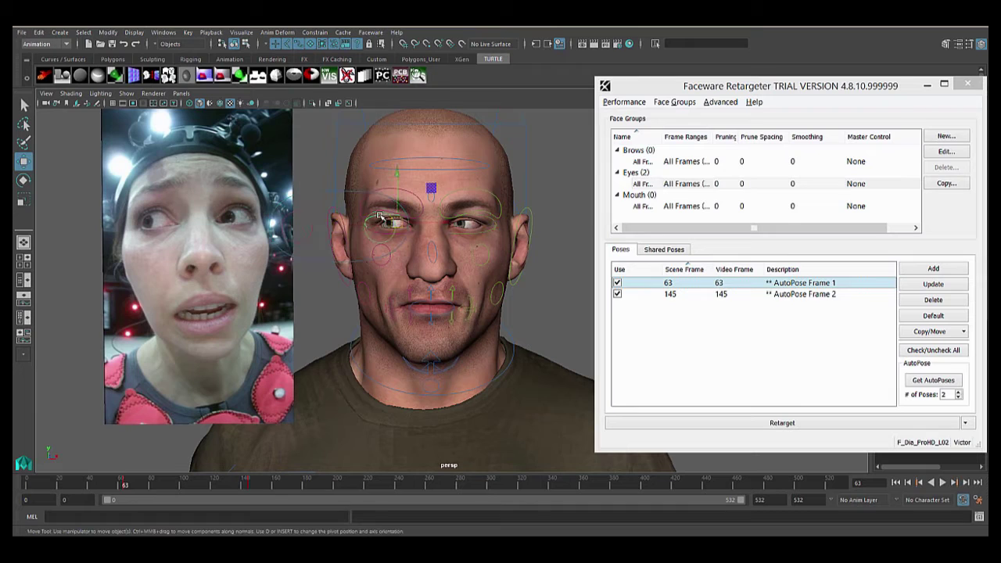
key("e")
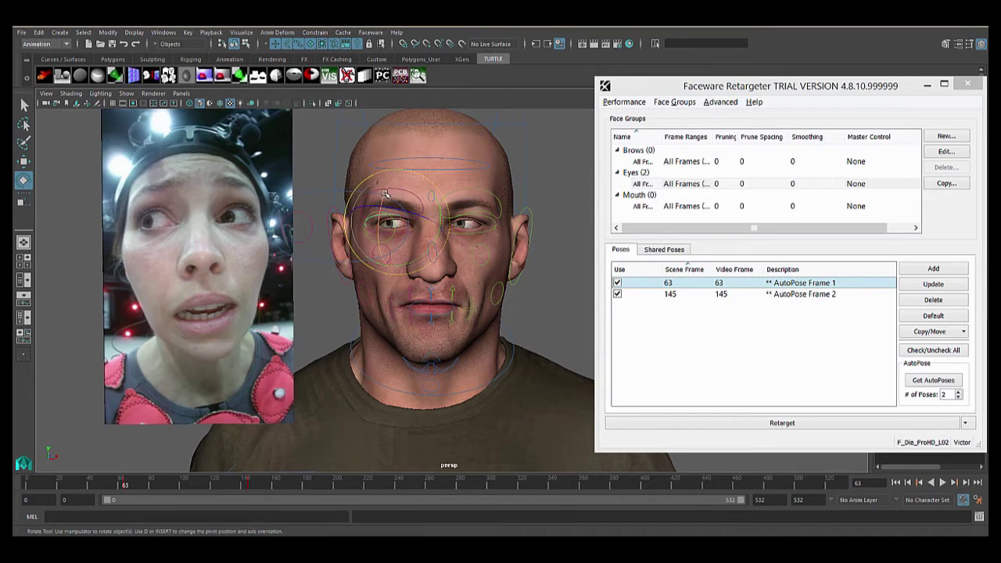
left_click_drag(385, 193, 388, 186)
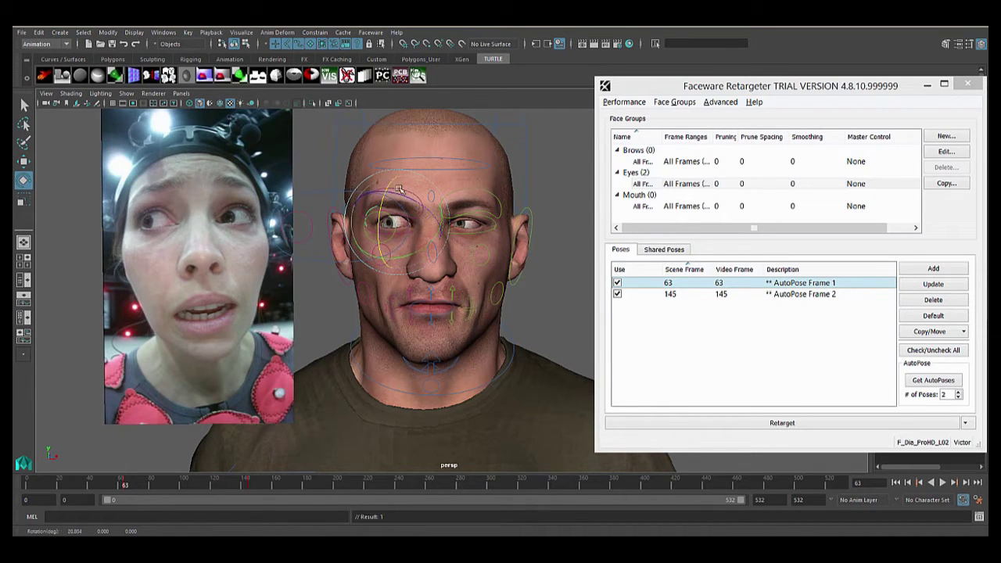
left_click(477, 218)
left_click_drag(477, 218, 470, 194)
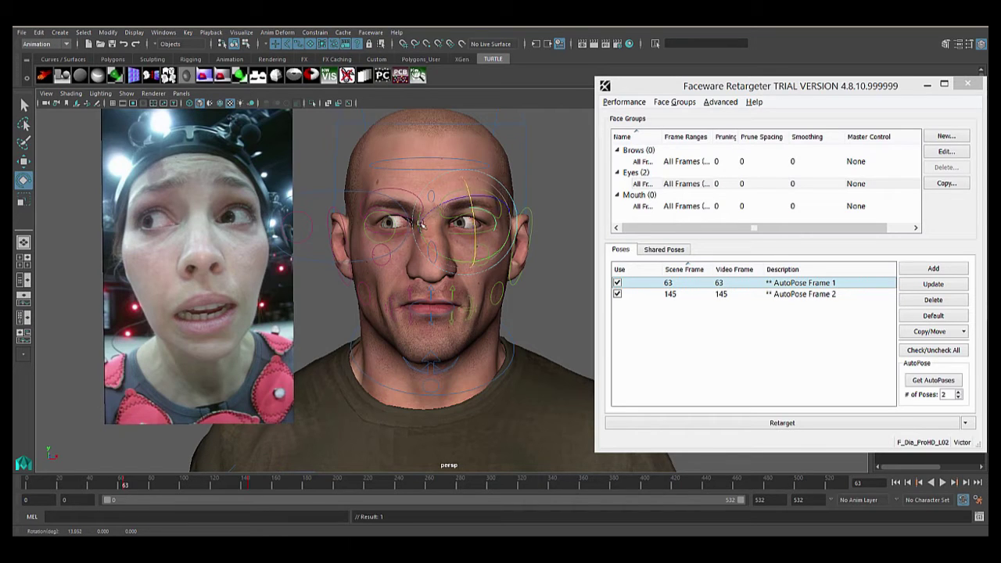
Fine-tune both eye rotations to match the video and update AutoPose Frame 1
left_click(381, 232)
left_click_drag(381, 231, 386, 236)
left_click(472, 233)
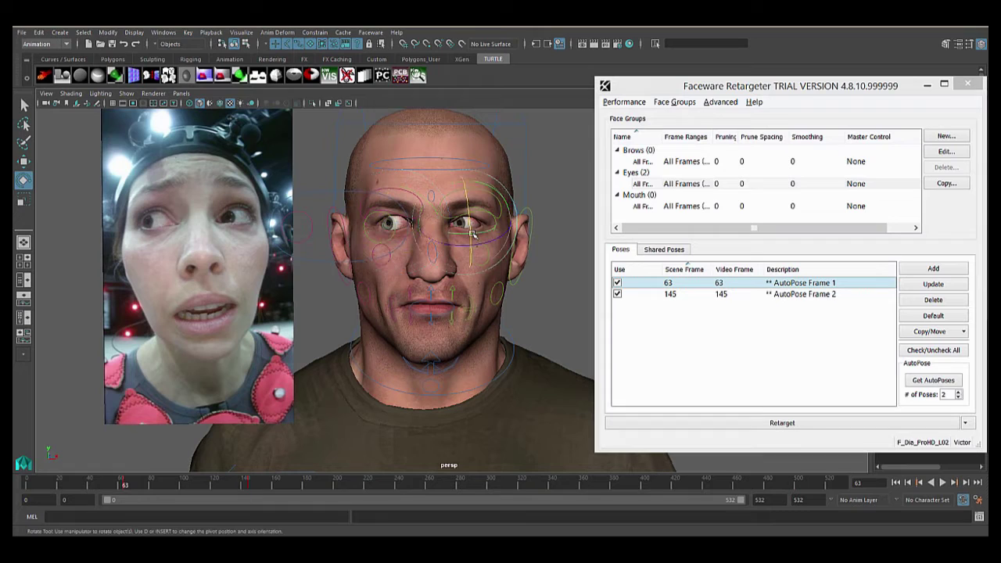
left_click_drag(468, 224, 471, 229)
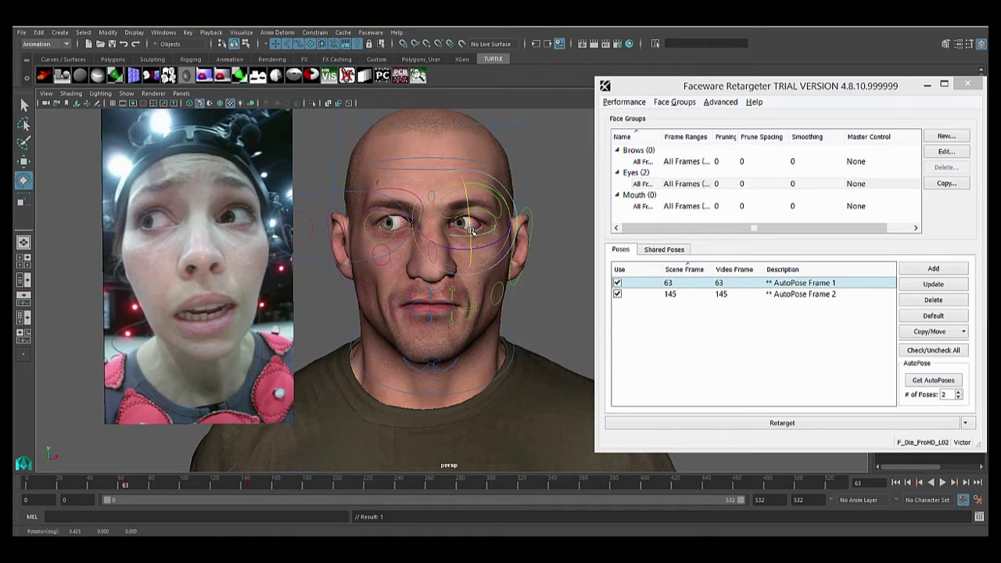
left_click(755, 288)
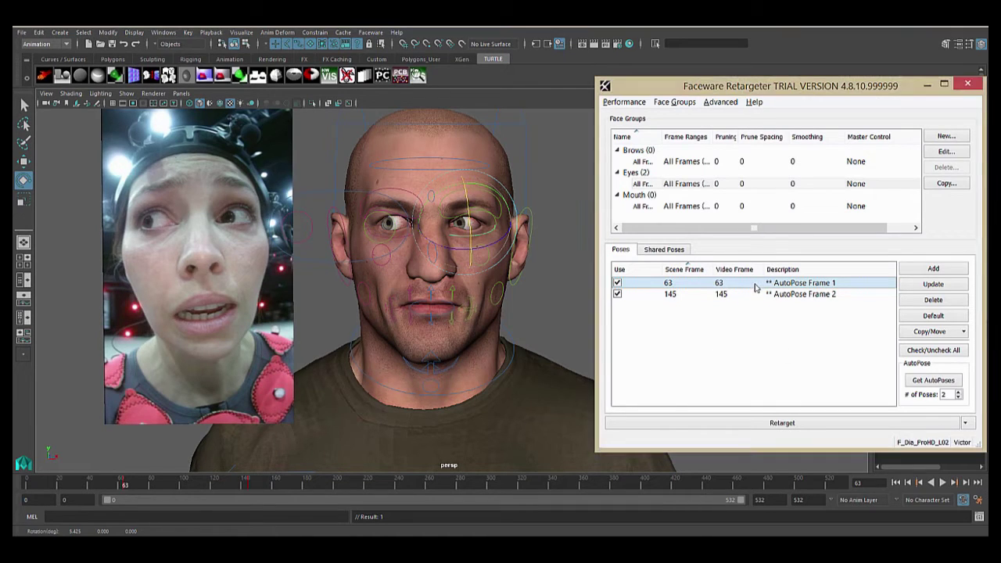
left_click(933, 285)
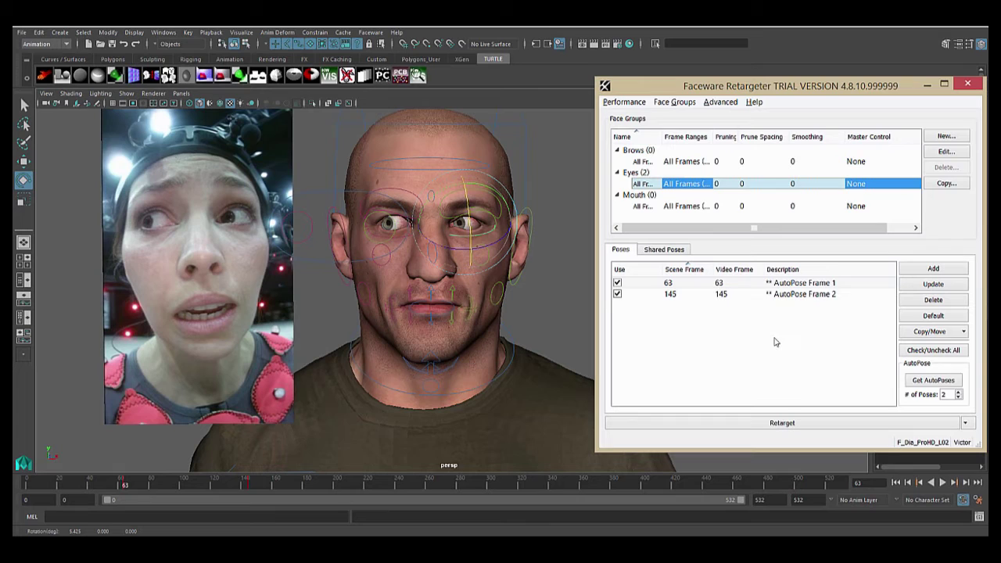
At the frame-145 pose, rotate the eye controls to raise the gaze
left_click(739, 296)
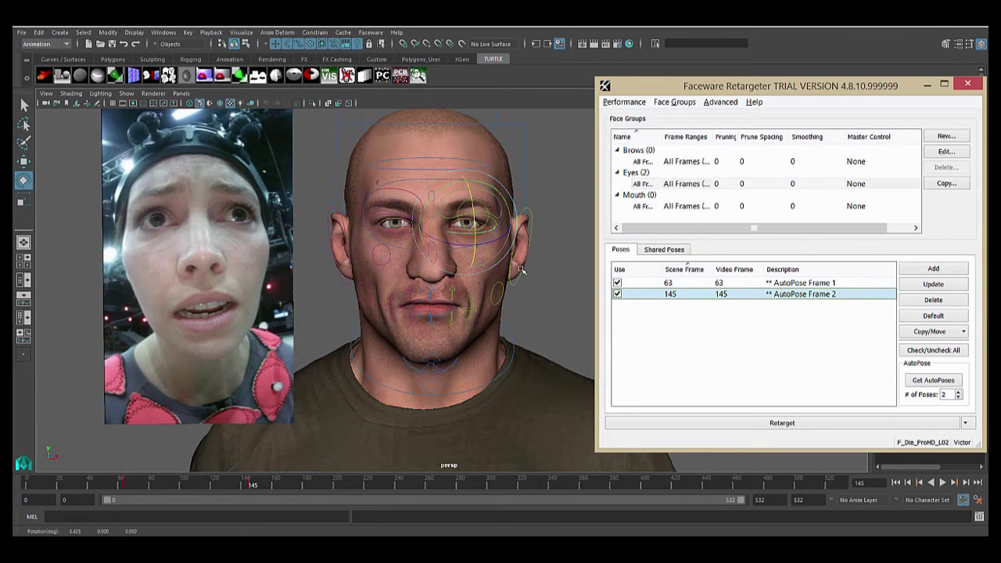
left_click(397, 246)
key("w")
left_click_drag(440, 212, 461, 187)
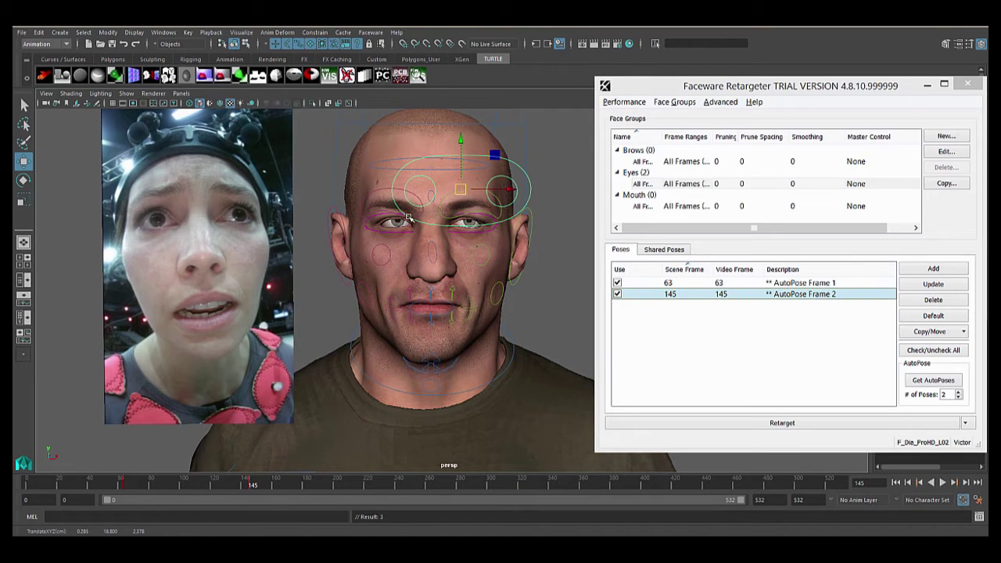
key("ctrl+z")
key("e")
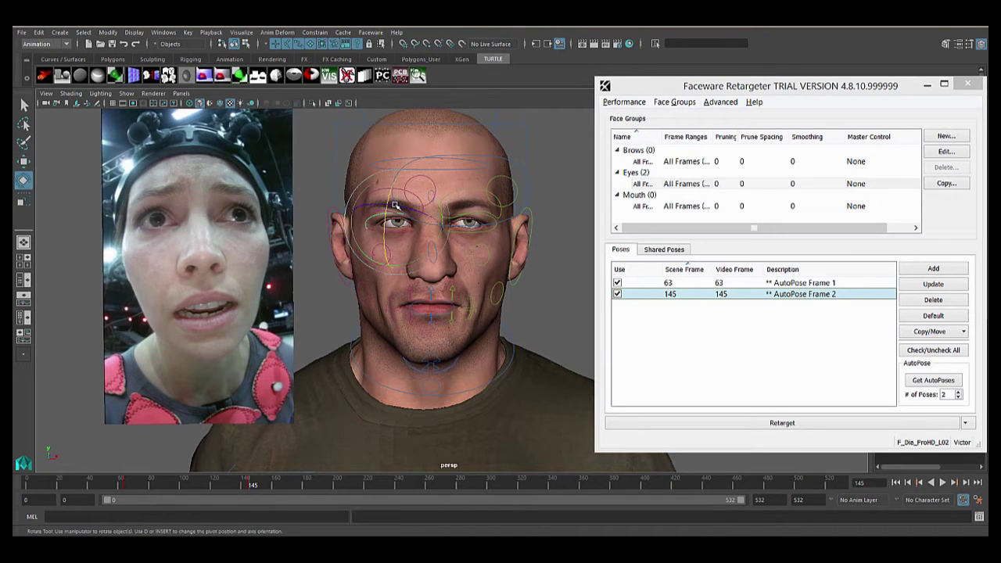
left_click(389, 200)
left_click_drag(388, 200, 393, 232)
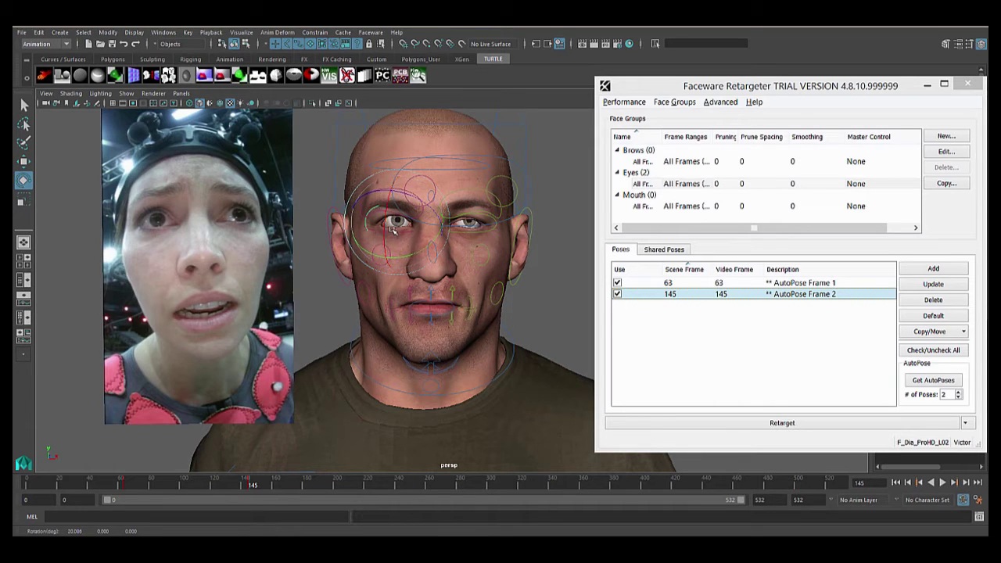
Rotate both eyes to look forward and update AutoPose Frame 2
left_click(483, 217)
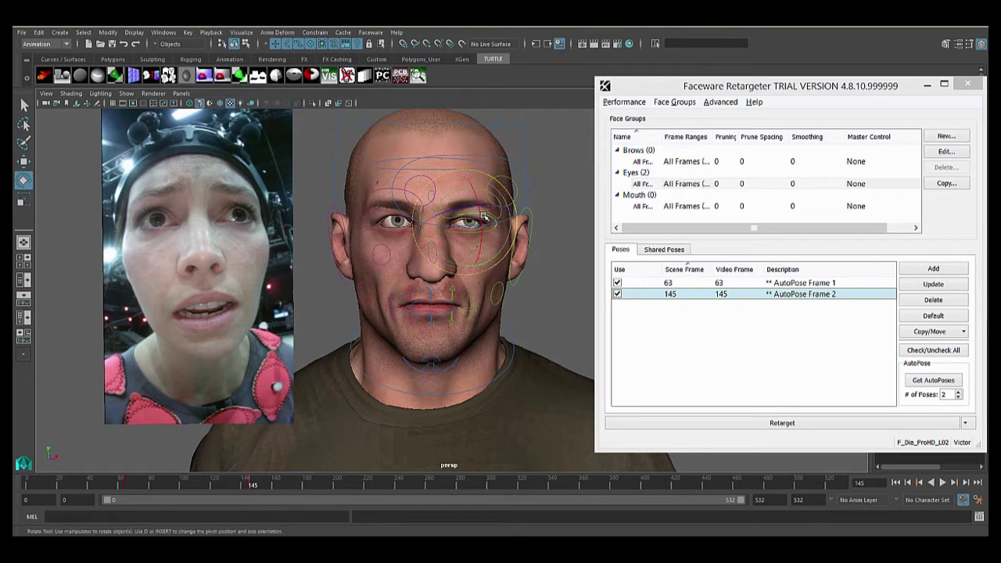
left_click(392, 226)
left_click_drag(393, 227, 391, 238)
left_click(467, 230)
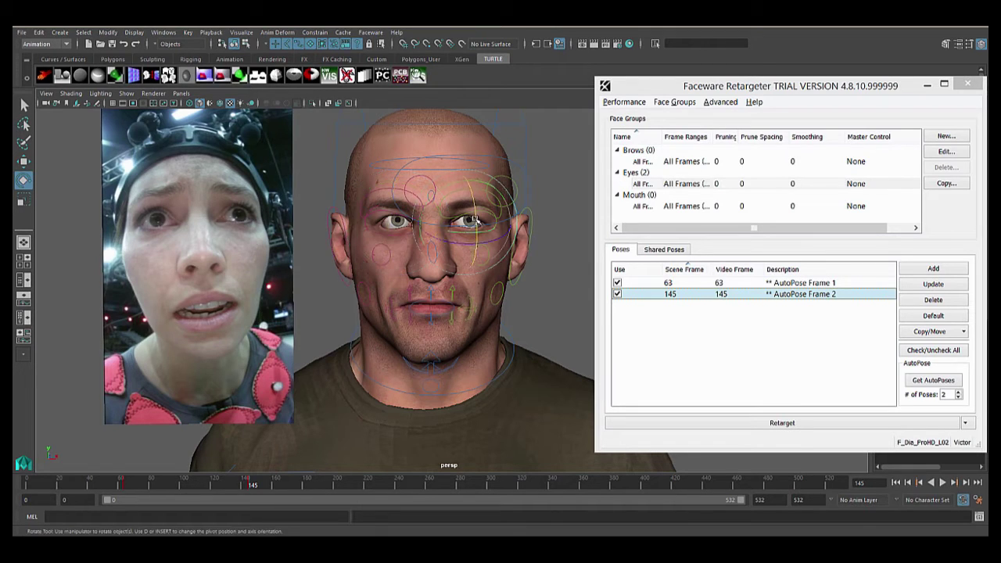
mouse_move(478, 223)
left_mouse_down()
mouse_move(480, 245)
mouse_move(477, 225)
left_mouse_up()
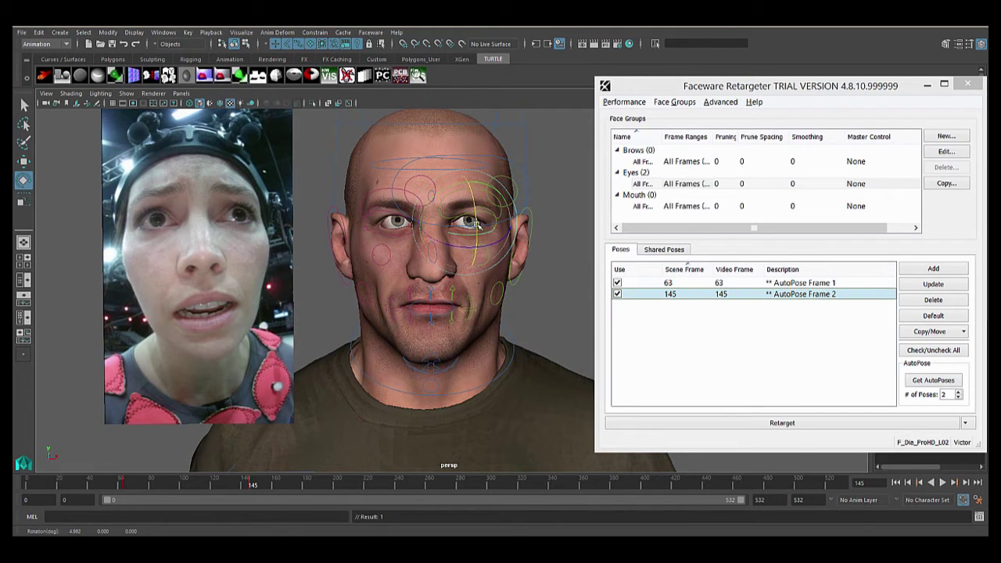
left_click(932, 284)
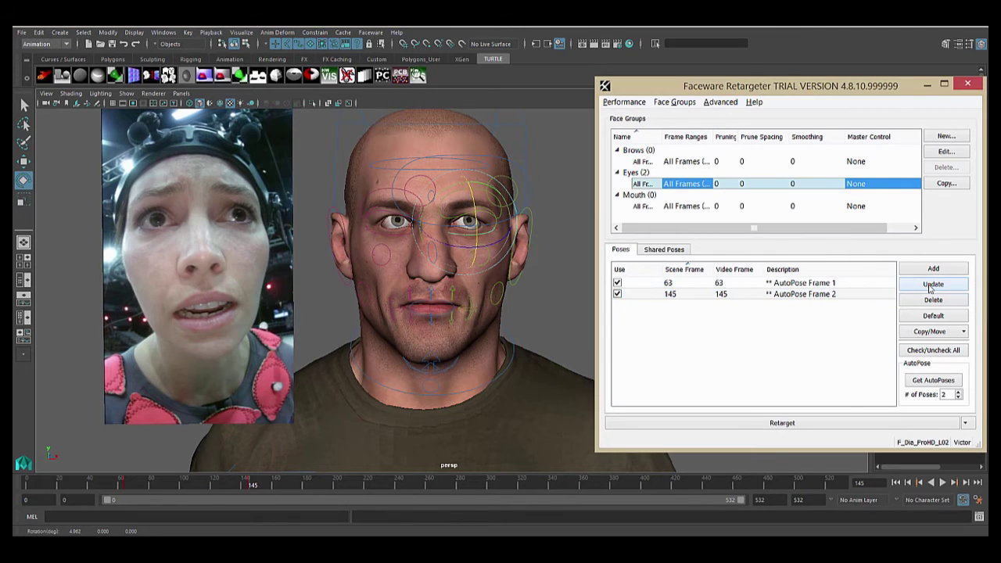
Retarget the Eyes poses across the clip and review it by playing and scrubbing
left_click(697, 422)
left_click(710, 337)
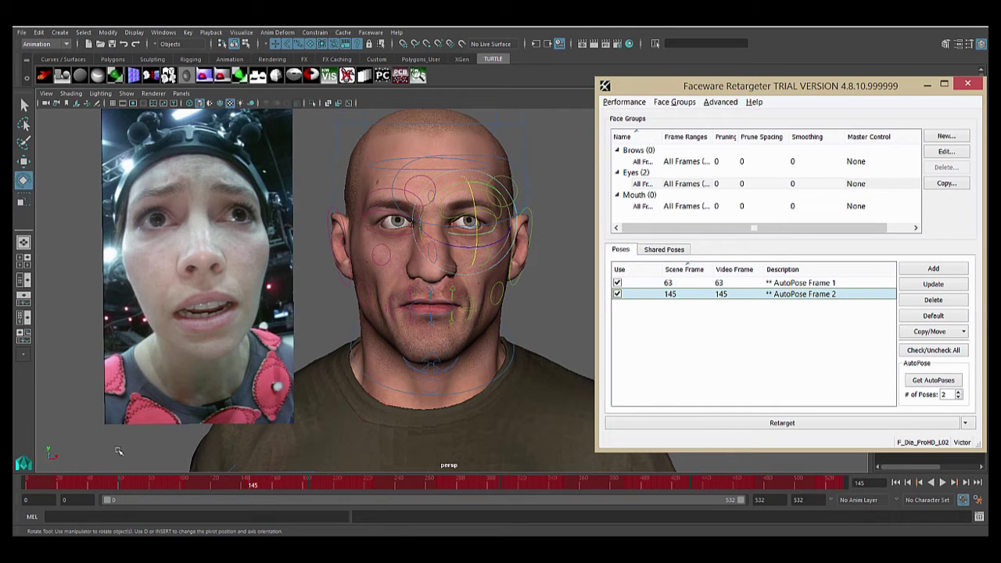
left_click(50, 485)
key("alt+v")
left_click_drag(114, 485, 643, 488)
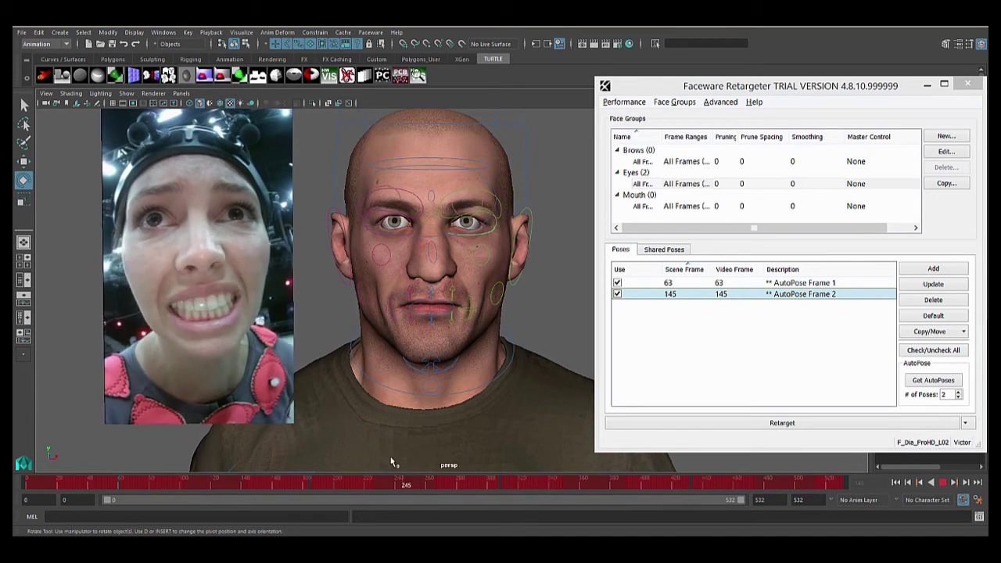
left_click_drag(295, 465, 172, 457)
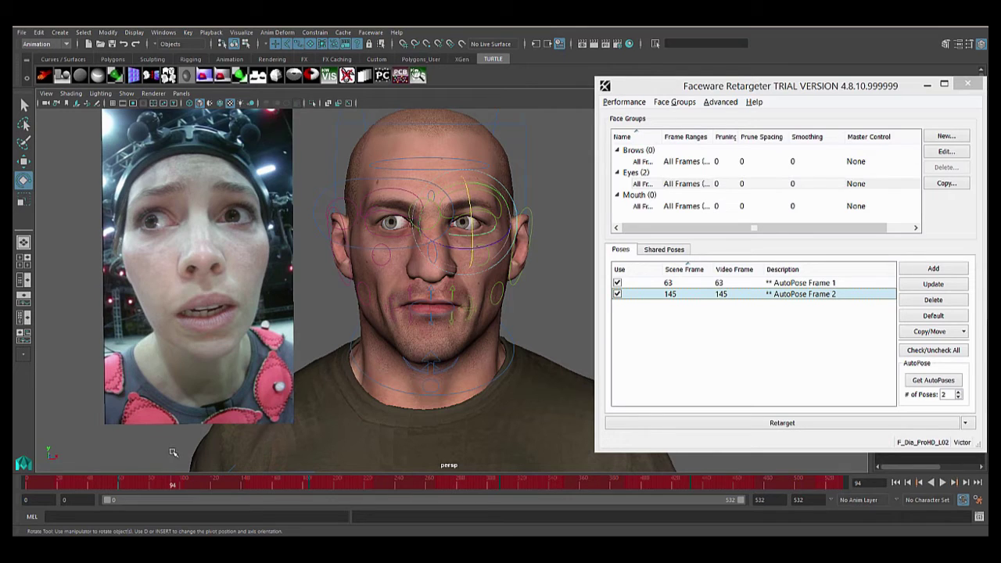
Refine the screen-left eye at frame 63 and update AutoPose Frame 1
left_click(743, 283, "shift")
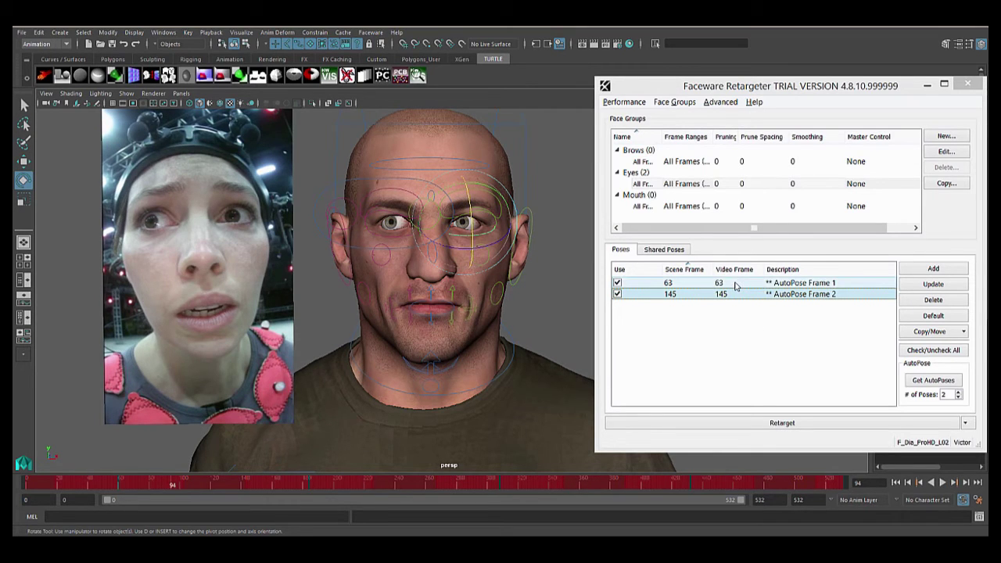
left_click(734, 285)
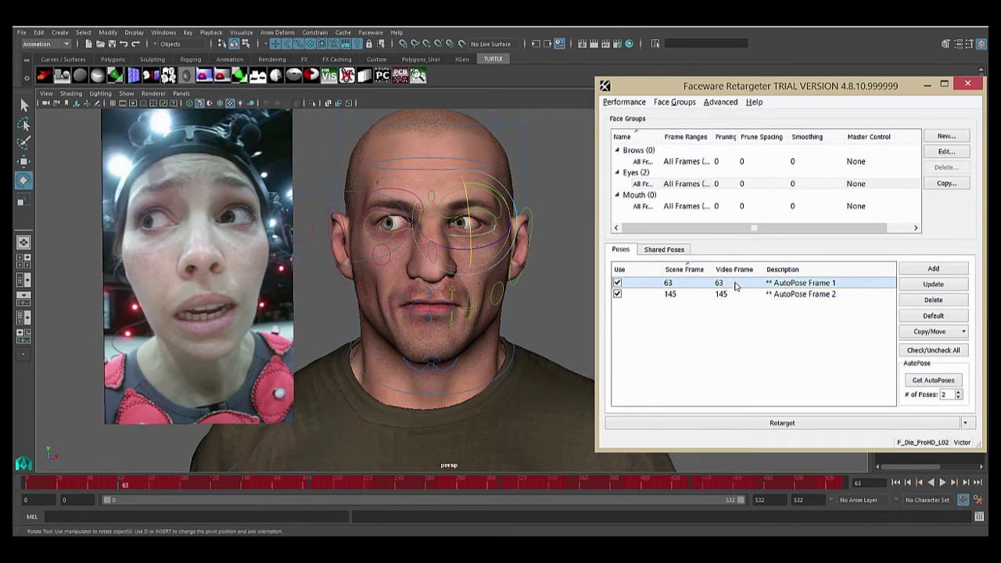
left_click(387, 229)
left_click_drag(387, 226, 385, 241)
left_click(960, 287)
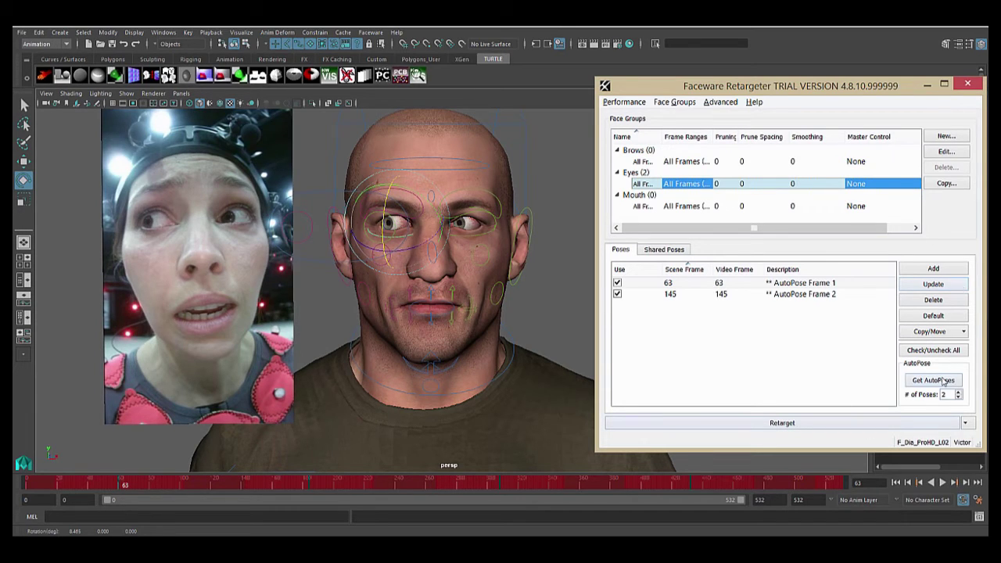
Generate more Eyes auto-poses, adding frames 334 and 352, and go to frame 334
left_click(945, 381)
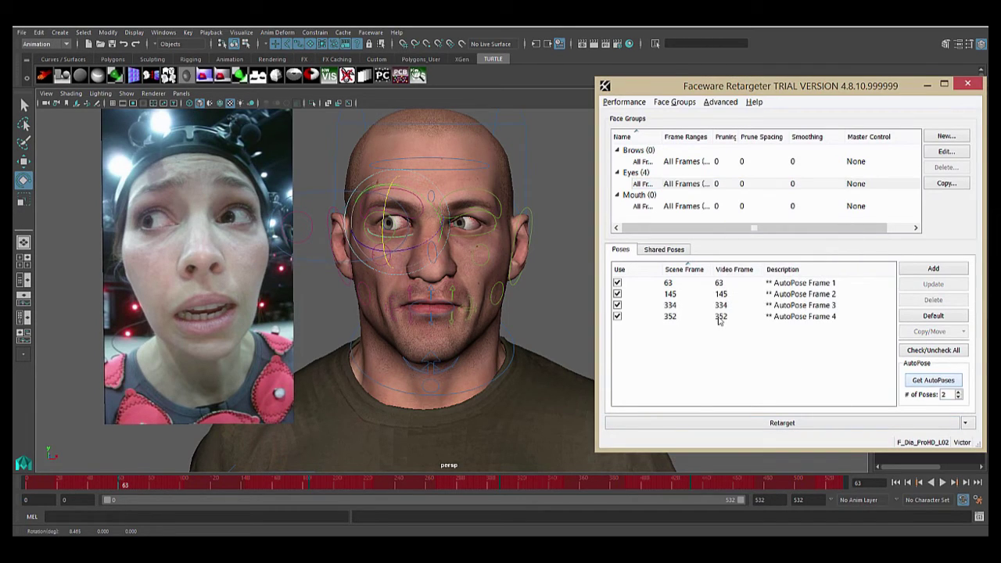
left_click(712, 307)
left_click(712, 306)
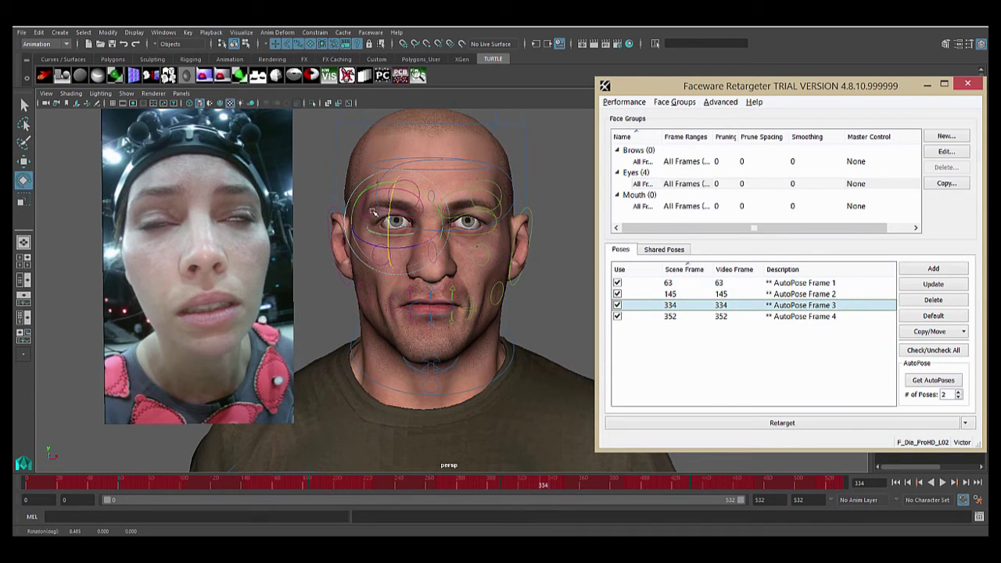
scroll(370, 216, "up", 3)
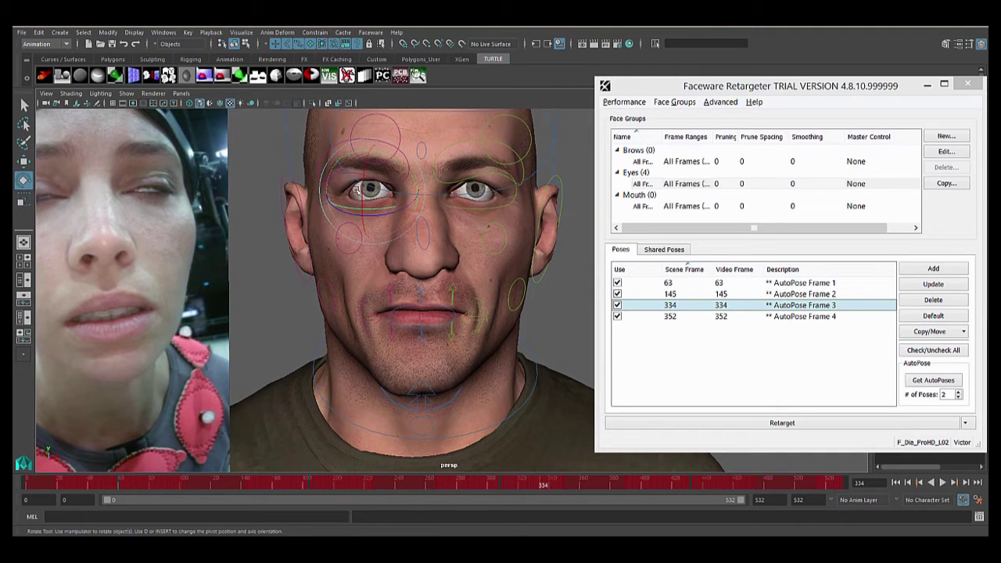
Close both eyelids to match the video and update the frame-334 pose
left_click_drag(366, 204, 362, 186)
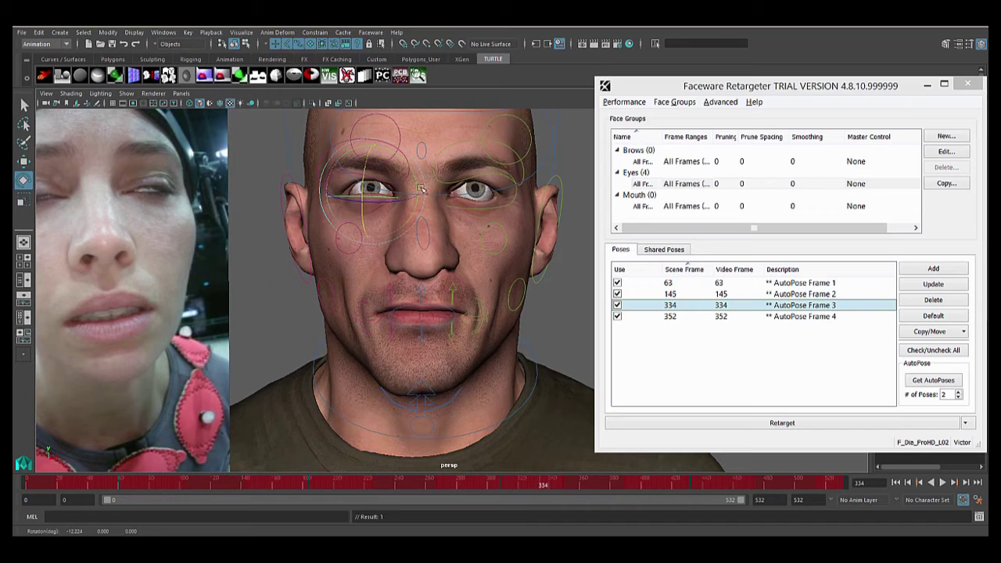
left_click(479, 201)
left_click_drag(480, 197, 500, 168)
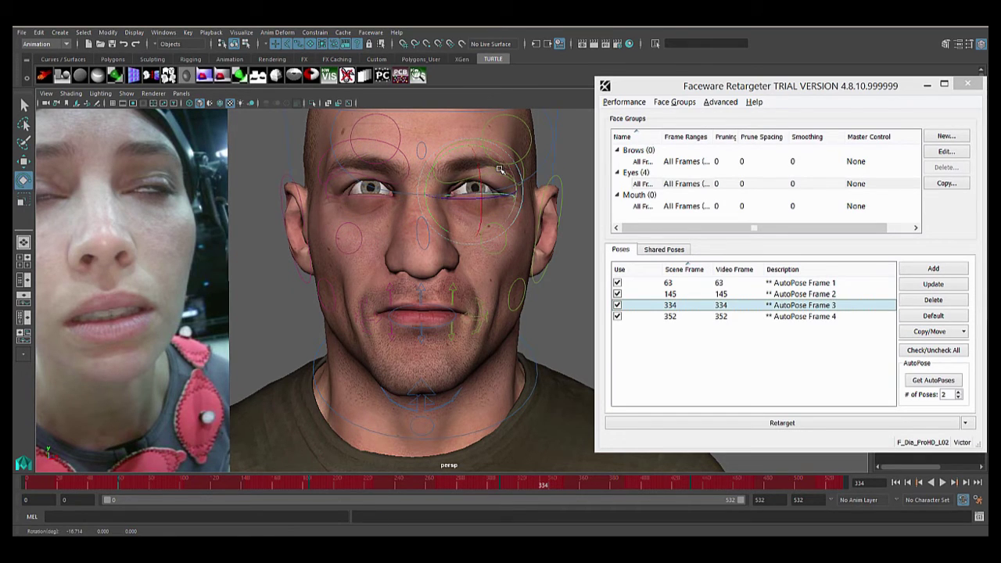
left_click(334, 173)
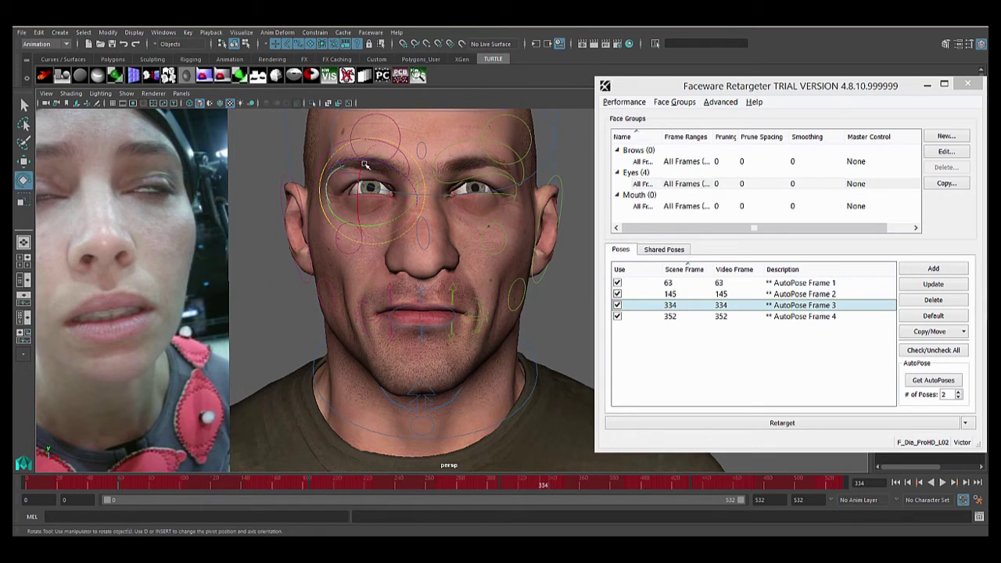
left_click_drag(364, 164, 362, 197)
left_click(506, 173)
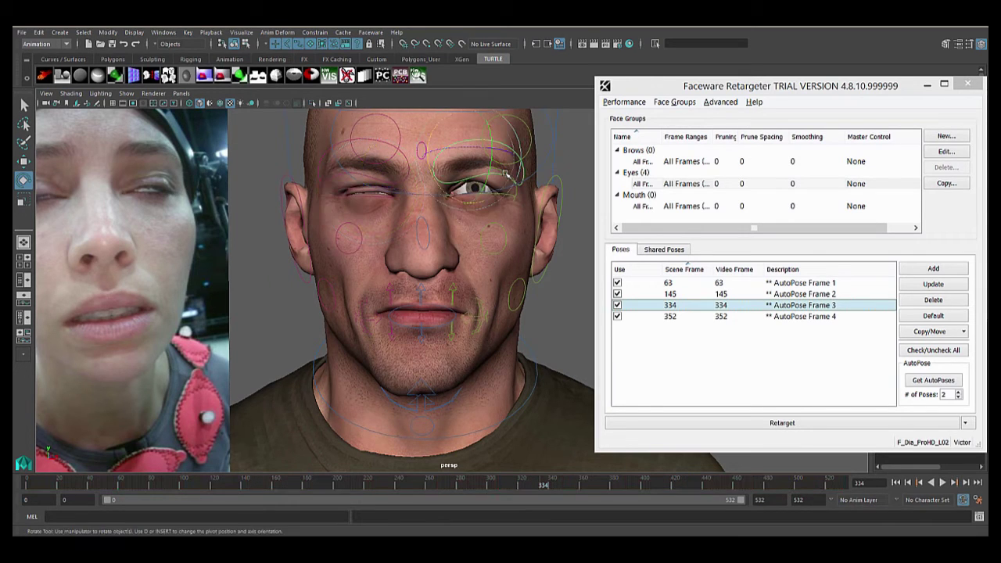
left_click(514, 194)
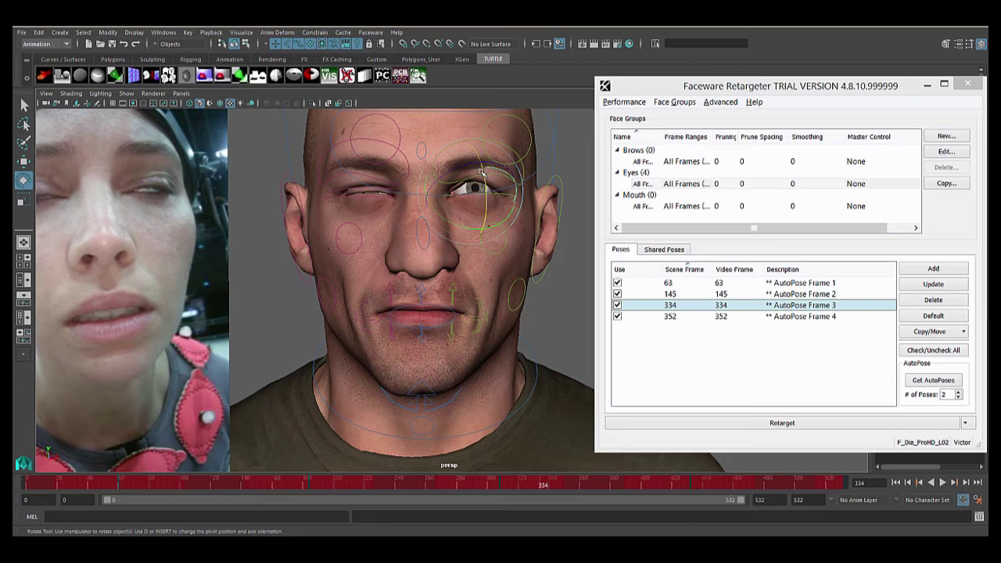
left_click_drag(481, 173, 486, 192)
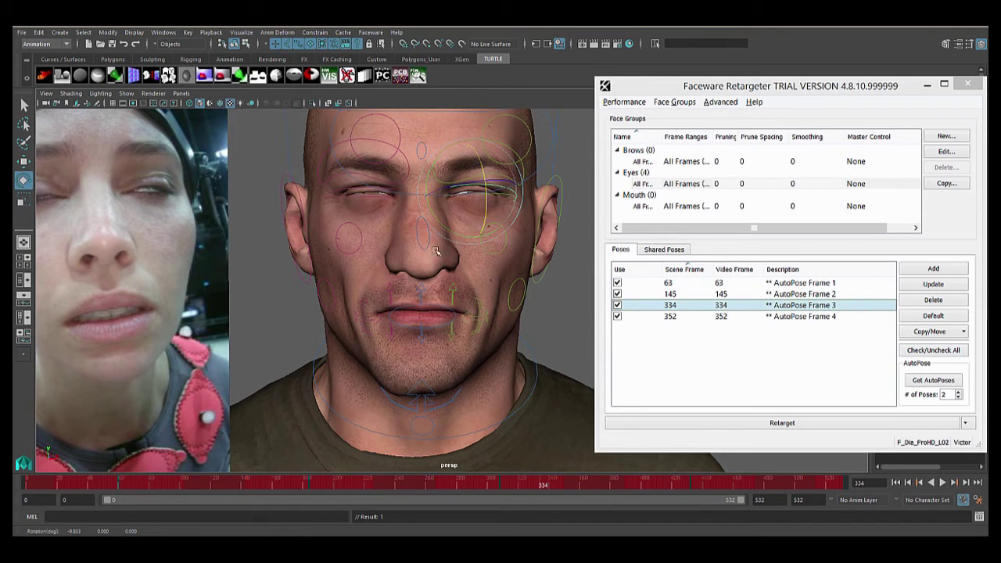
scroll(378, 249, "down", 2)
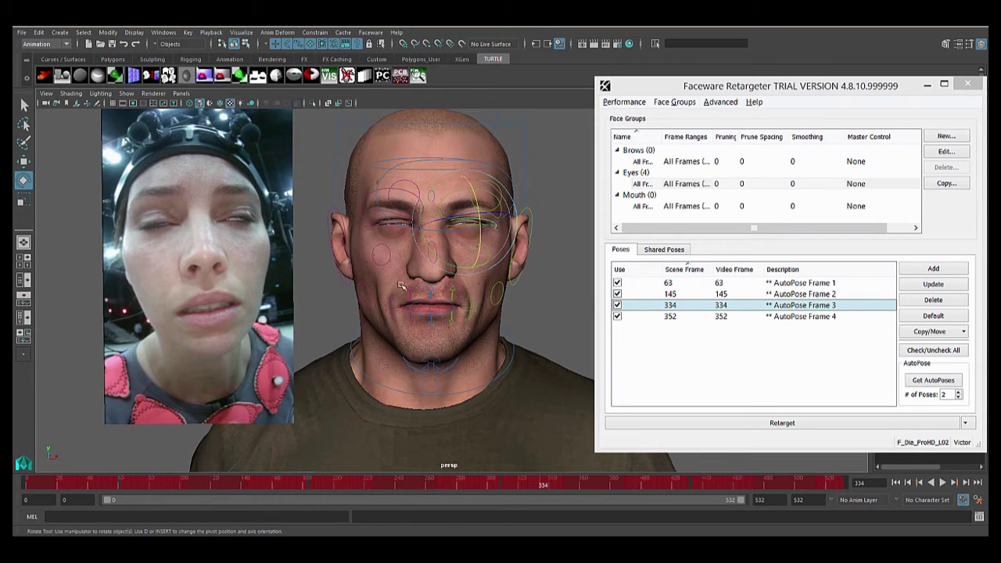
left_click(933, 285)
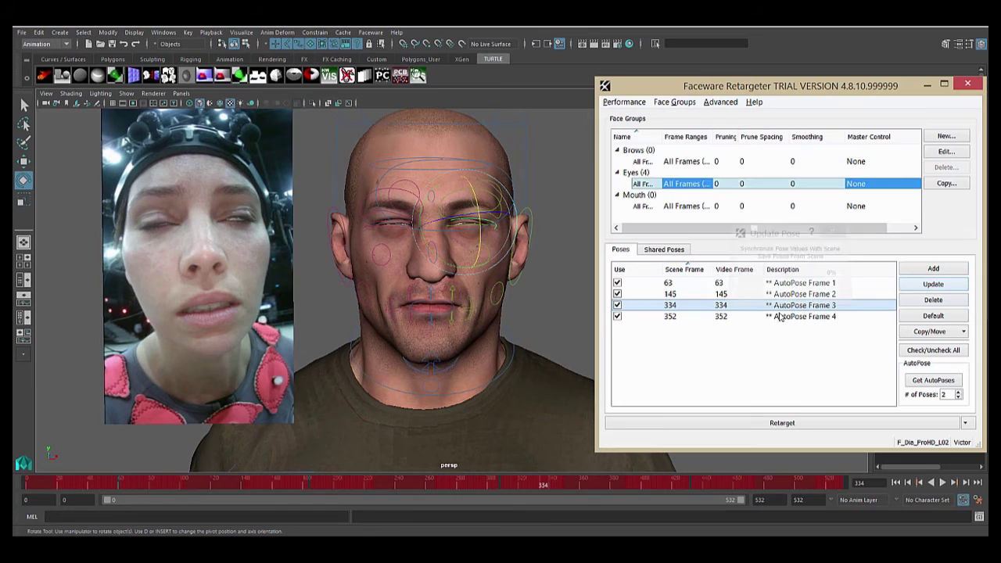
left_click(732, 317)
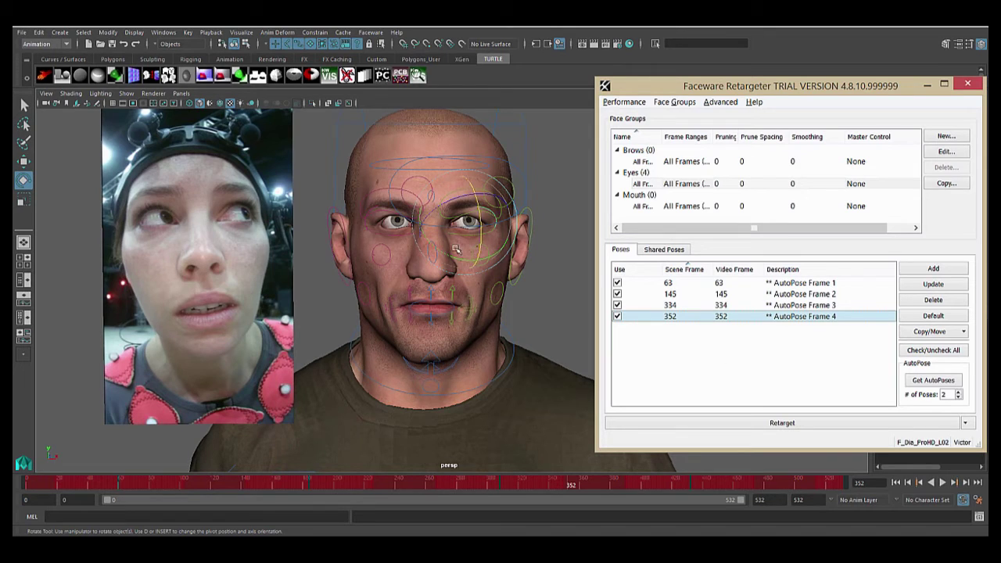
Move the eye aim controller sideways, update the frame-352 pose, and retarget the Eyes group
left_click(393, 178)
key("w")
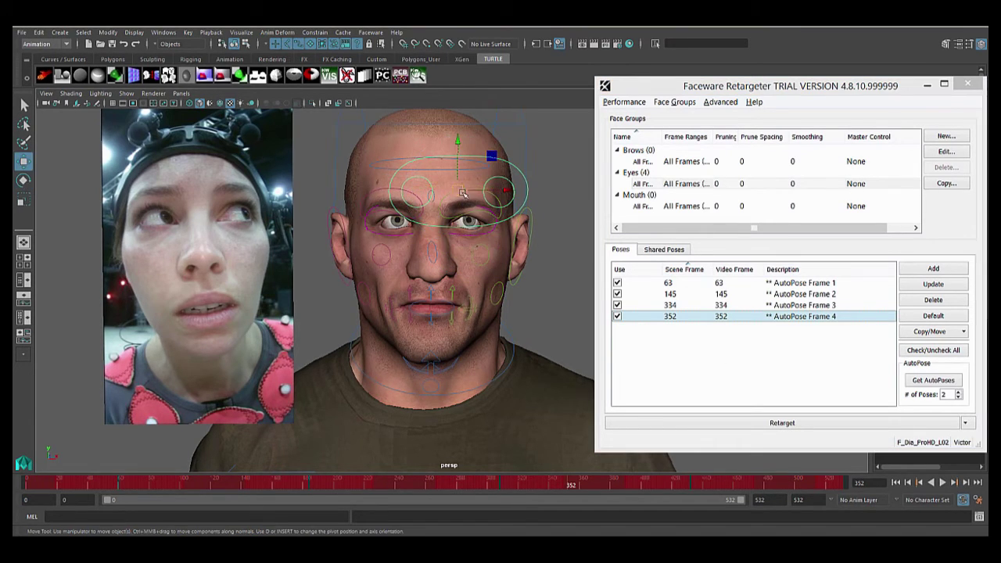
left_click(483, 184)
left_click_drag(482, 183, 607, 155)
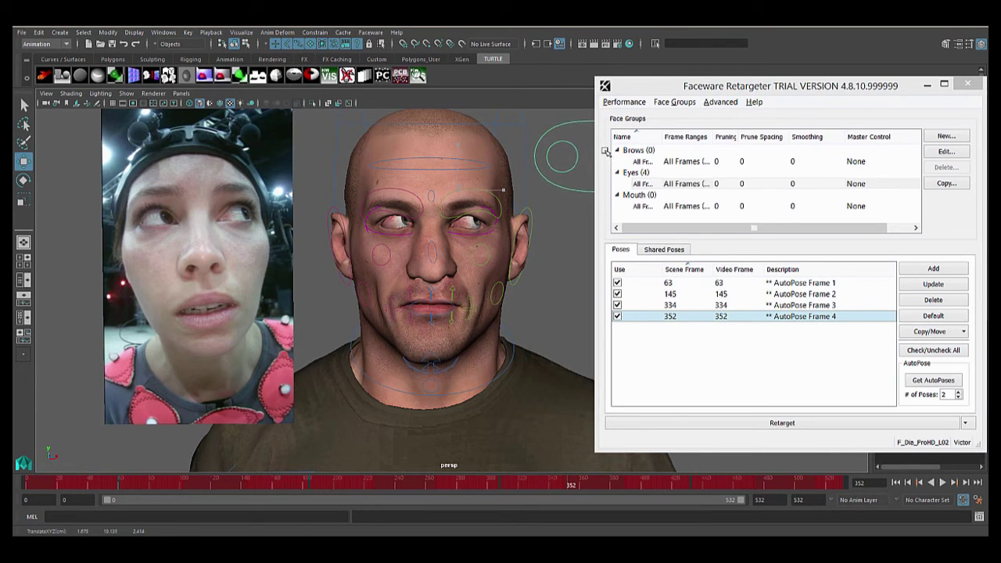
left_click(928, 285)
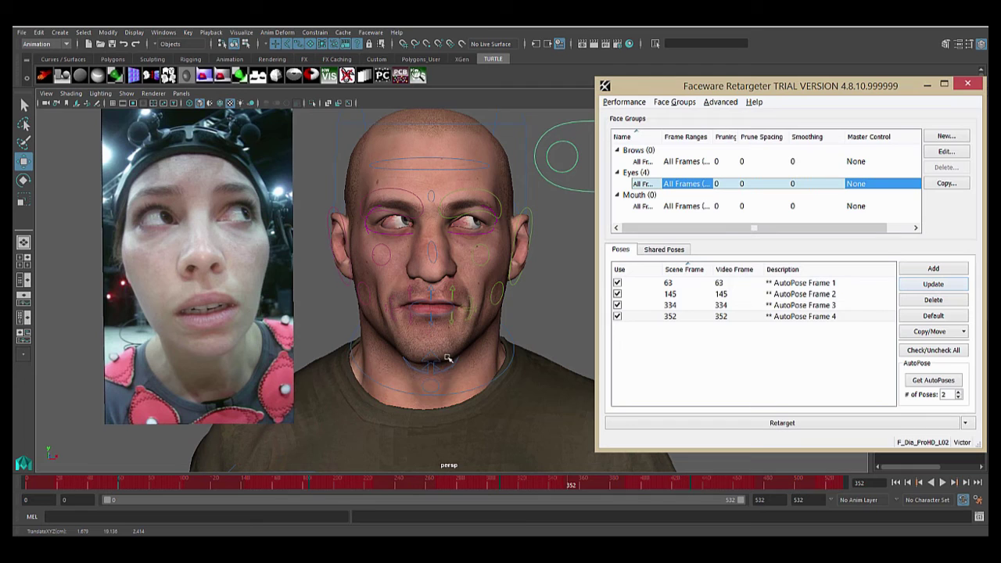
left_click(684, 423)
Scrub the time slider through the retargeted animation to review the eye motion
left_click_drag(37, 487, 383, 438)
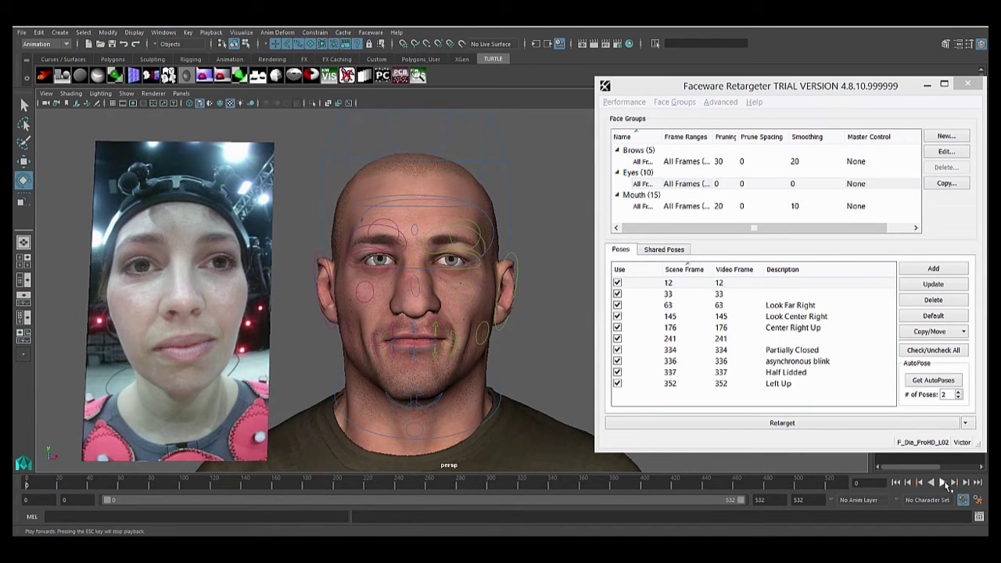
left_click(944, 483)
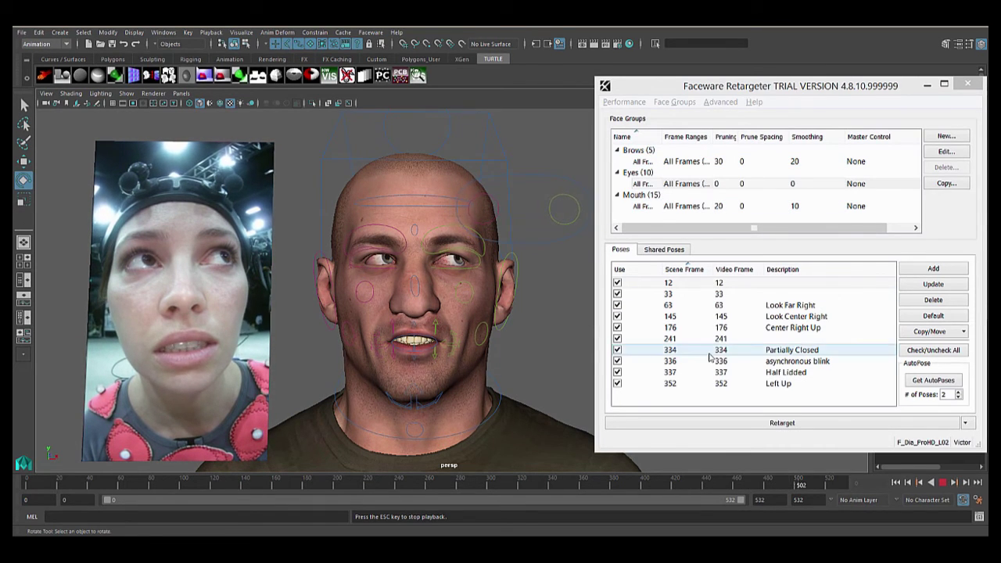
left_click(959, 485)
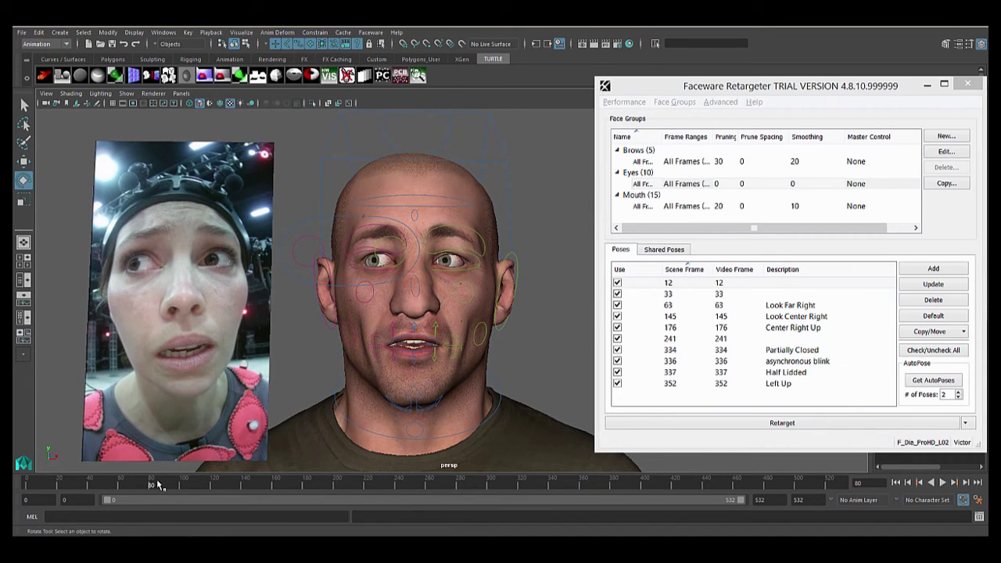
left_click(670, 185)
left_click_drag(140, 489, 26, 488)
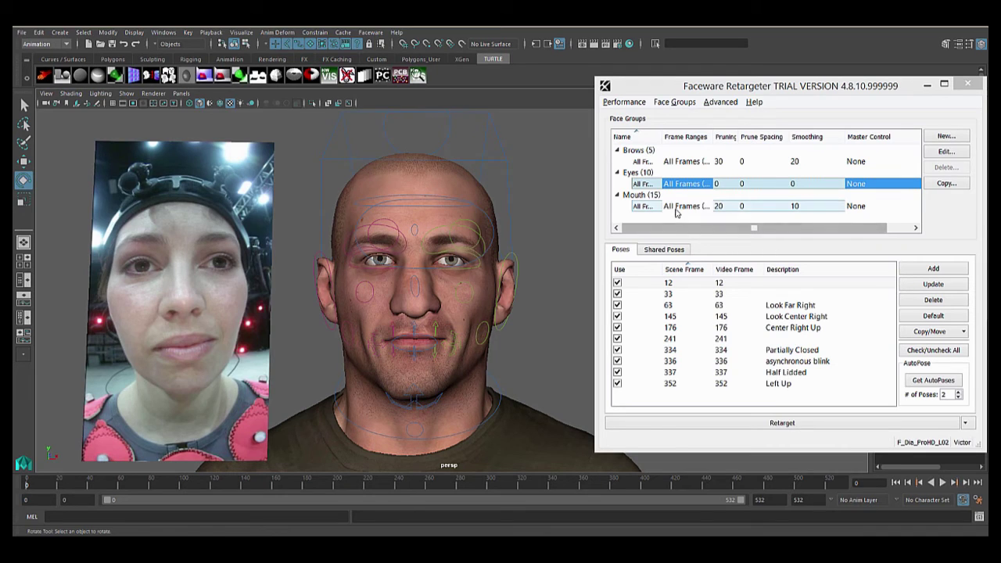
Preview the Brows poses: Mid brow raise, frame 74, Squeeze/Wrinkle and neutral
left_click(670, 162)
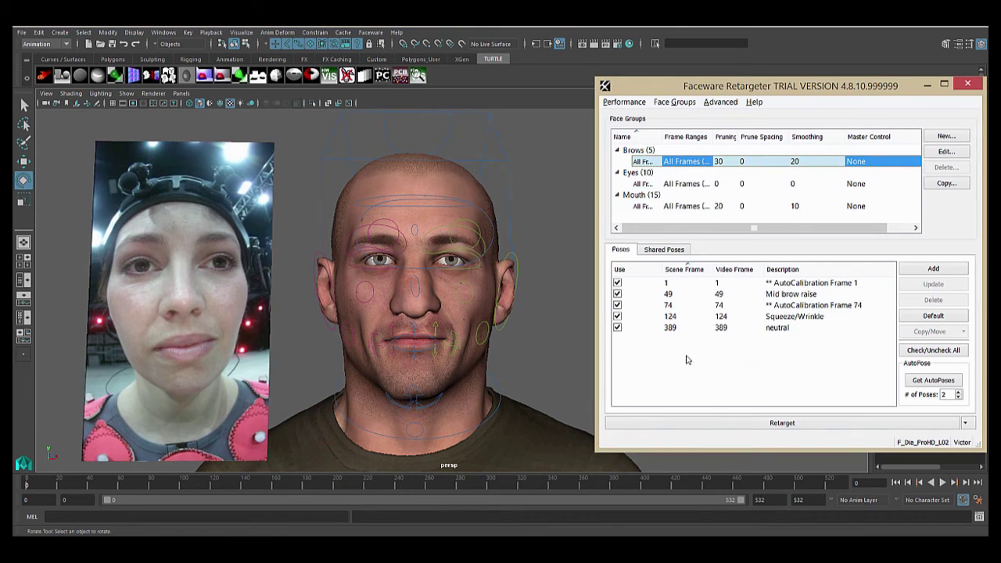
left_click(694, 295)
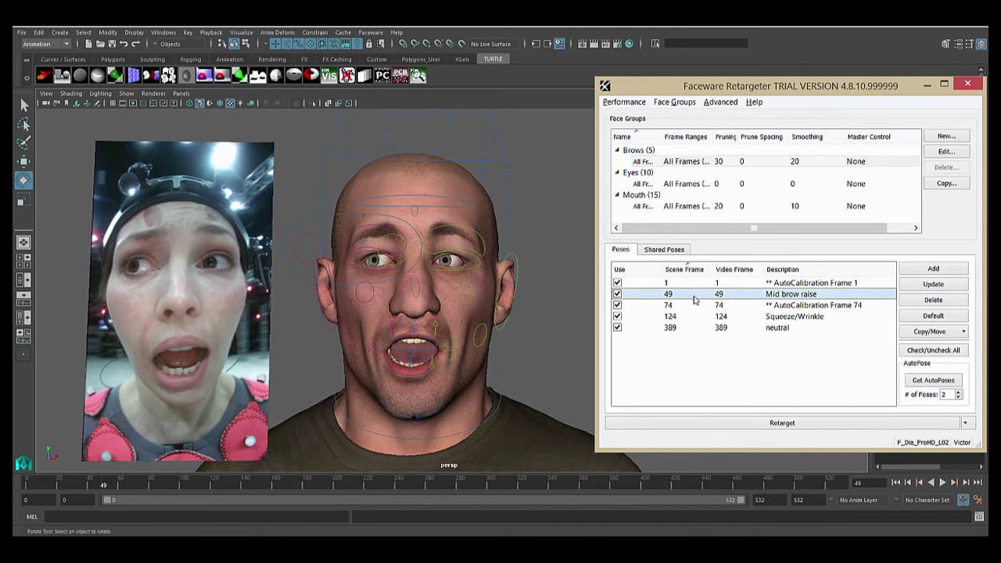
left_click(693, 305)
left_click(698, 316)
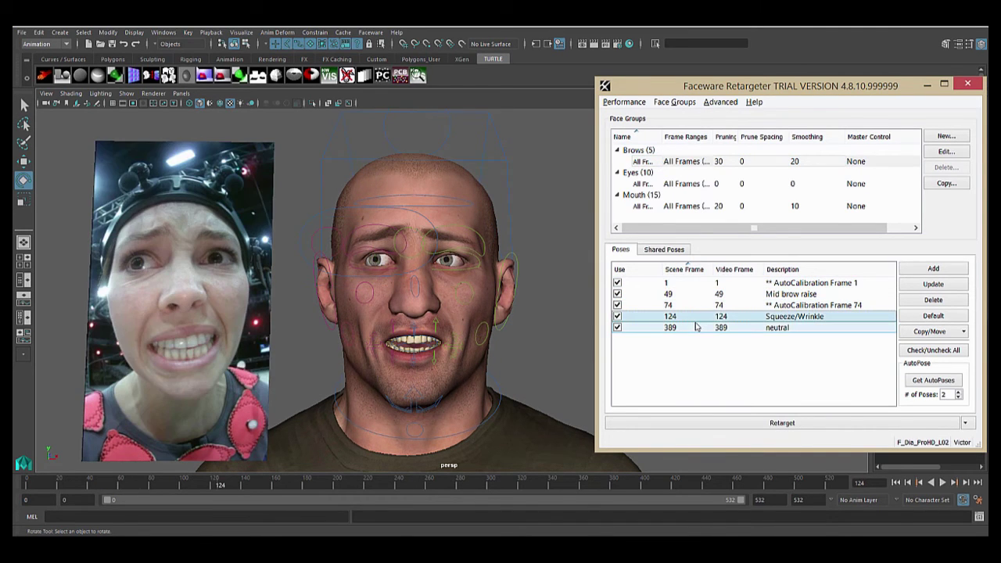
left_click(695, 328)
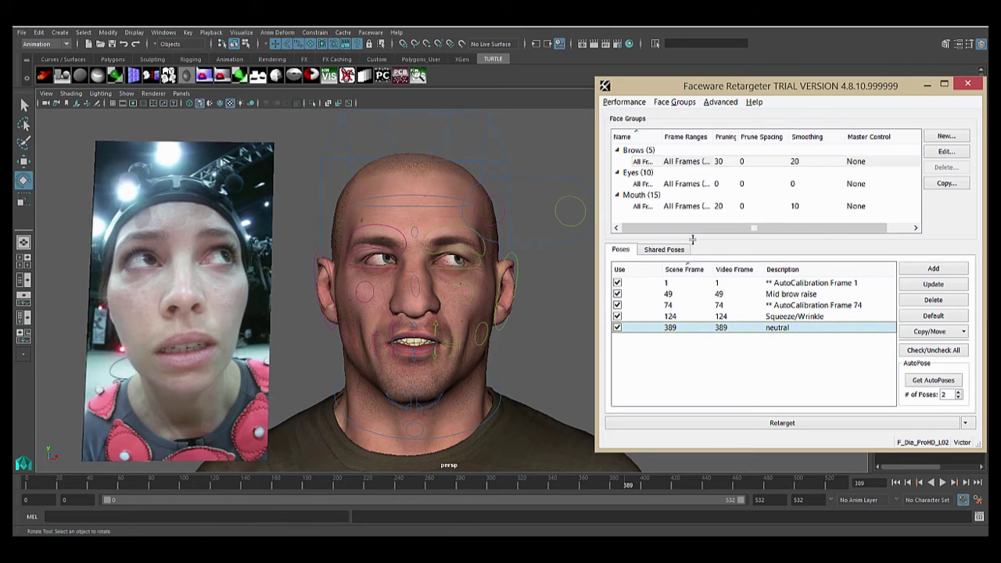
Tumble and zoom the viewport for a closer look at the brow pose on the face
left_click(552, 337)
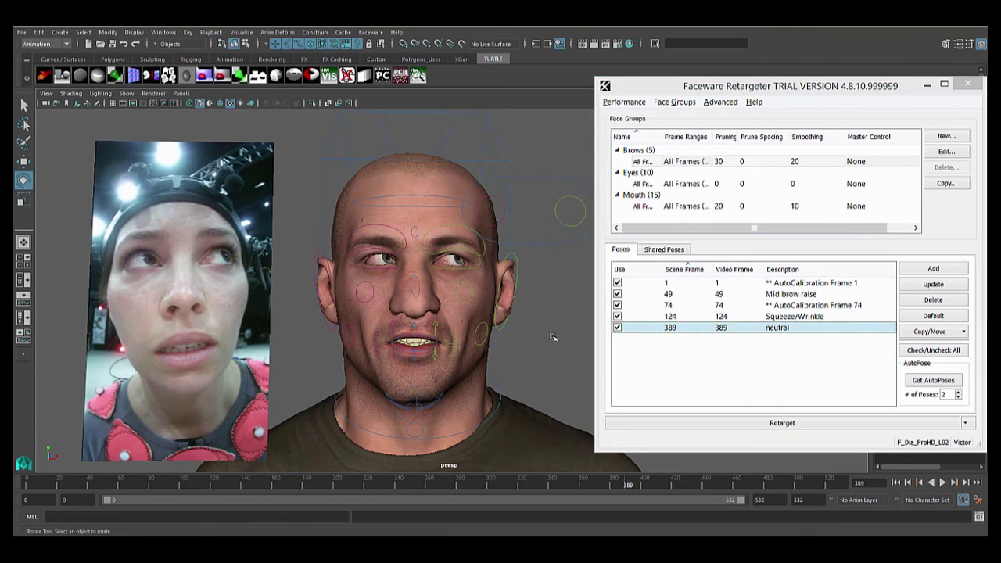
scroll(424, 307, "up", 3)
key("space")
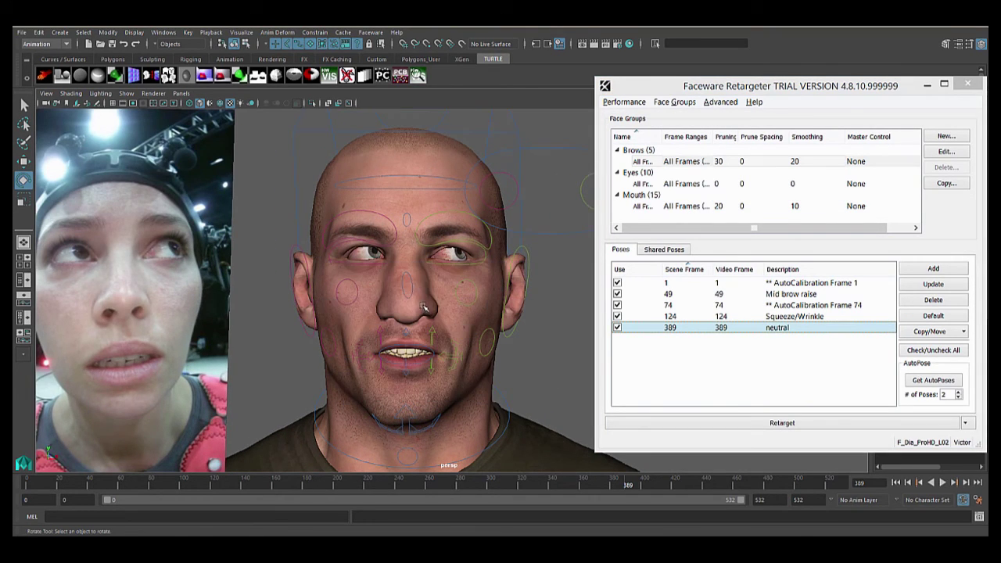
left_click_drag(425, 307, 478, 273, "alt")
Preview the Mouth poses Neutral, Barely Open, Wide open, Oo, Ooh, tight lips and Yell
left_click(690, 206)
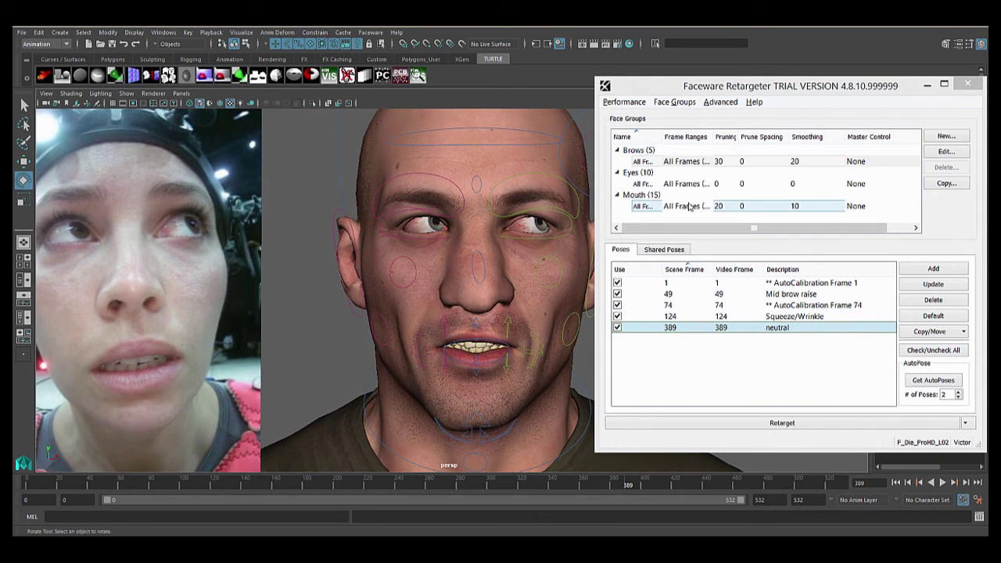
left_click(689, 207)
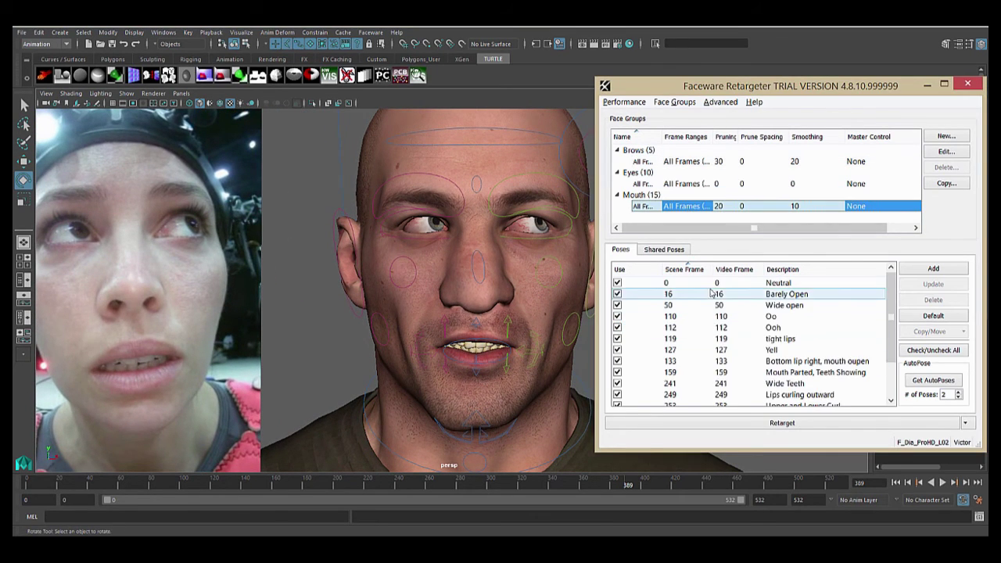
left_click(698, 286)
left_click(699, 295)
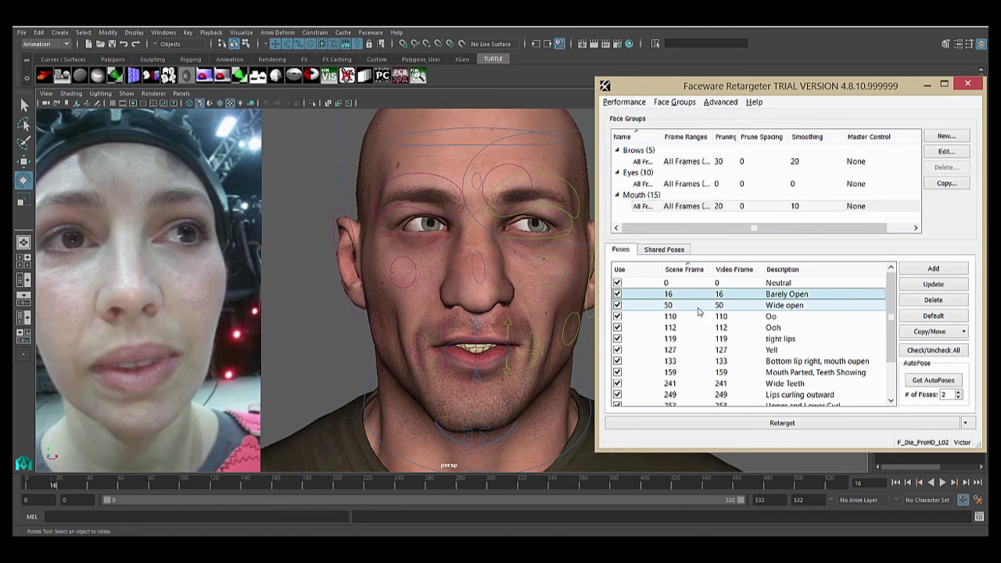
left_click(699, 304)
left_click(700, 316)
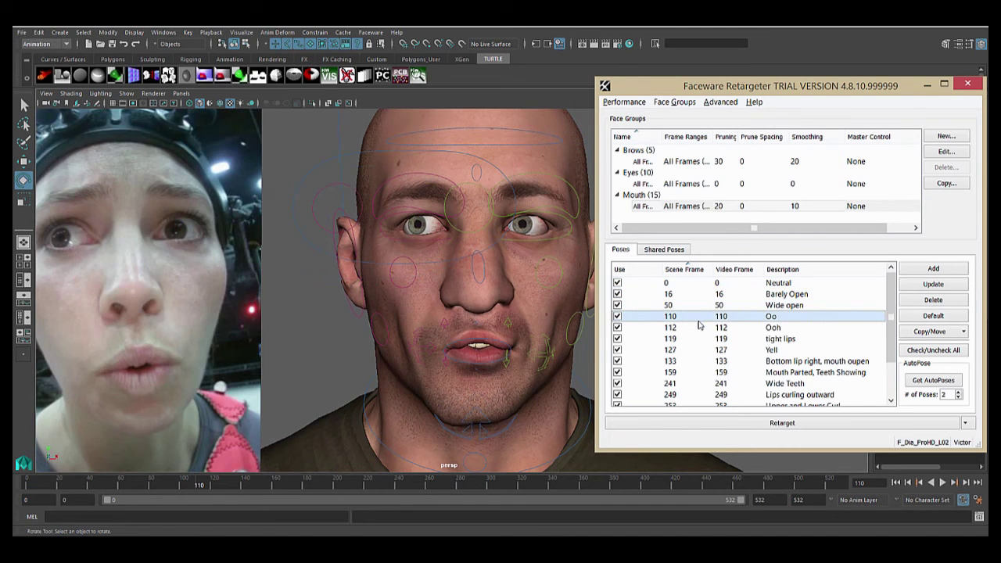
left_click(700, 327)
left_click(696, 338)
left_click(698, 350)
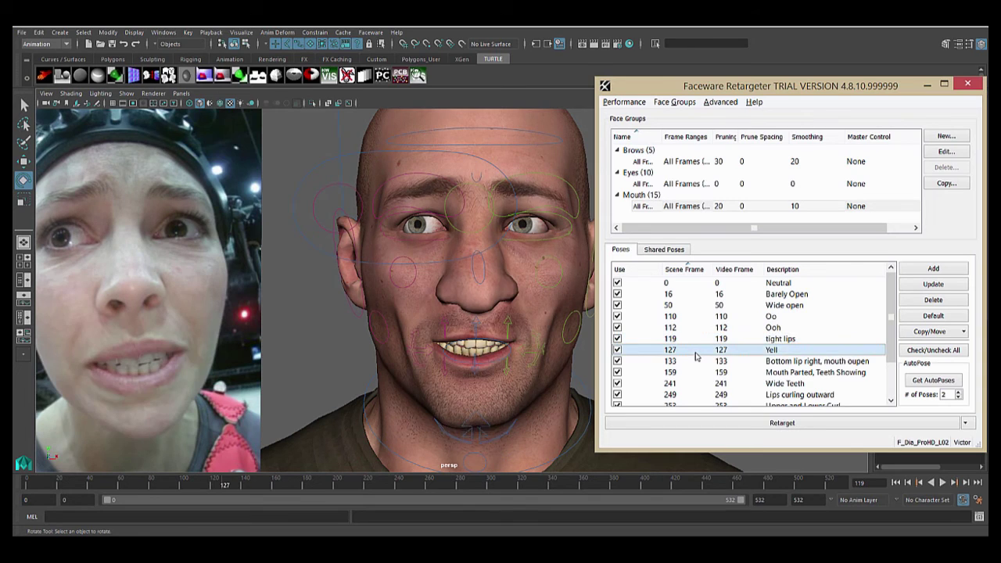
Preview bottom lip right, Mouth Parted Teeth Showing, Wide Teeth and Lips curling outward
left_click(696, 361)
left_click(696, 372)
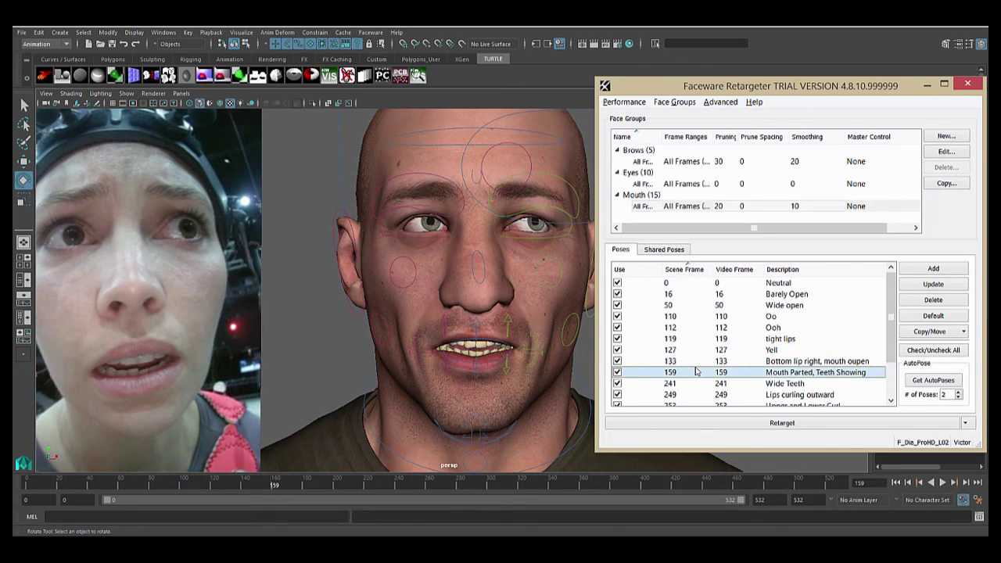
left_click(698, 361)
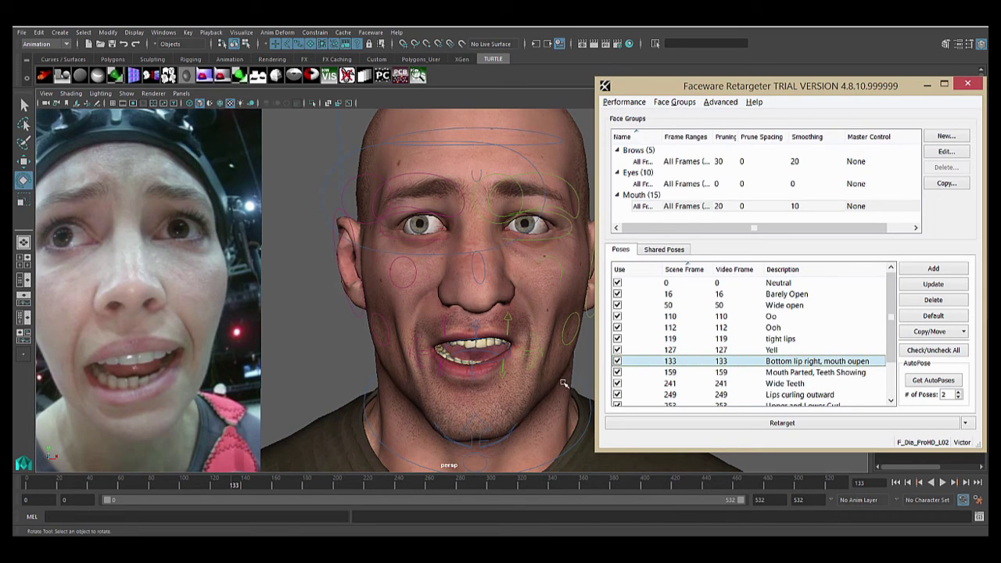
left_click(706, 372)
left_click(702, 383)
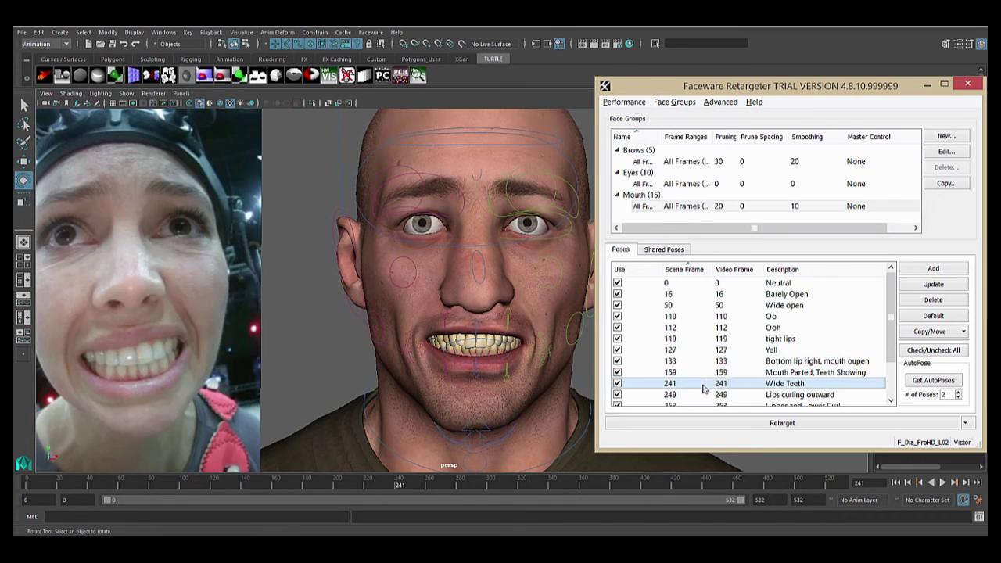
left_click(706, 394)
Scroll the Mouth poses list and click through several more pose rows
scroll(698, 352, "down", 2)
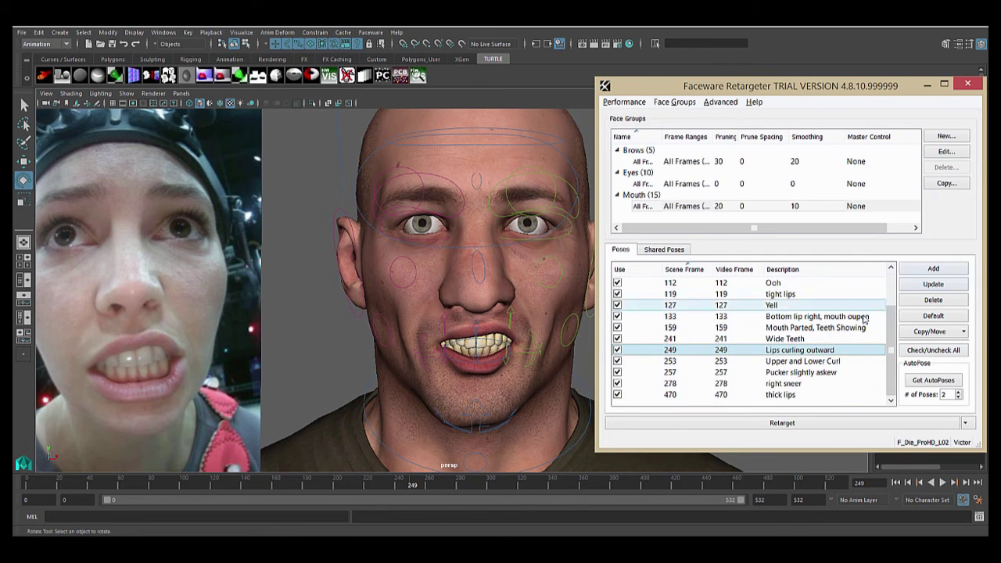
left_click(704, 316)
left_click(793, 326)
left_click(794, 316)
left_click(794, 305)
left_click(796, 327)
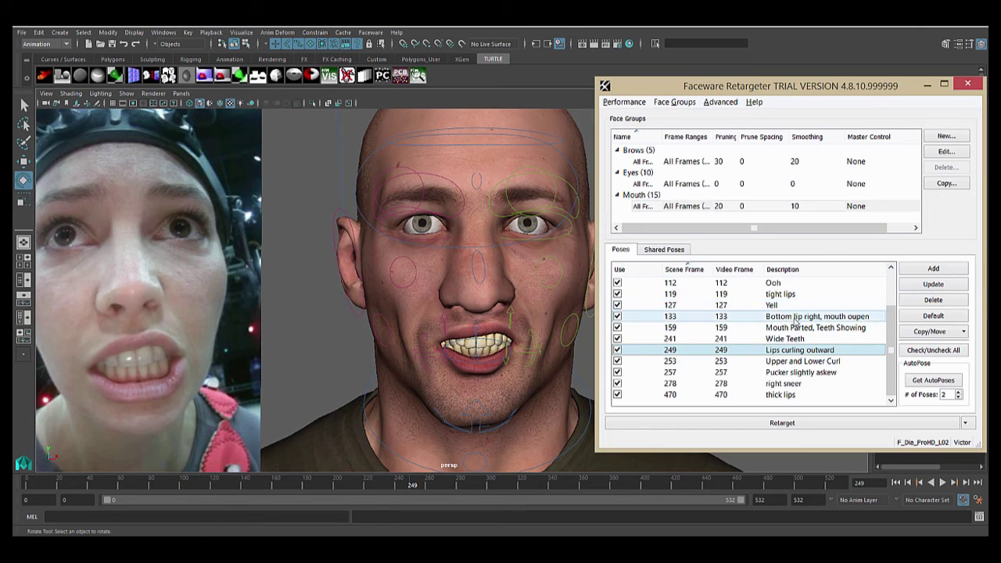
left_click(791, 361)
left_click(787, 305)
scroll(784, 344, "up", 2)
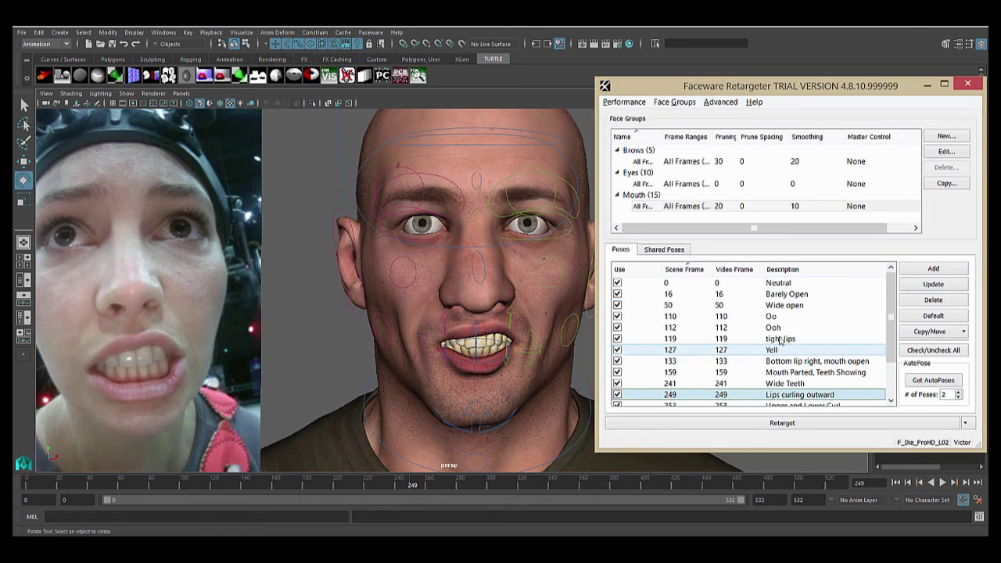
In the Eyes group, label pose 12 'look left' and scroll through the pose list
left_click(726, 187)
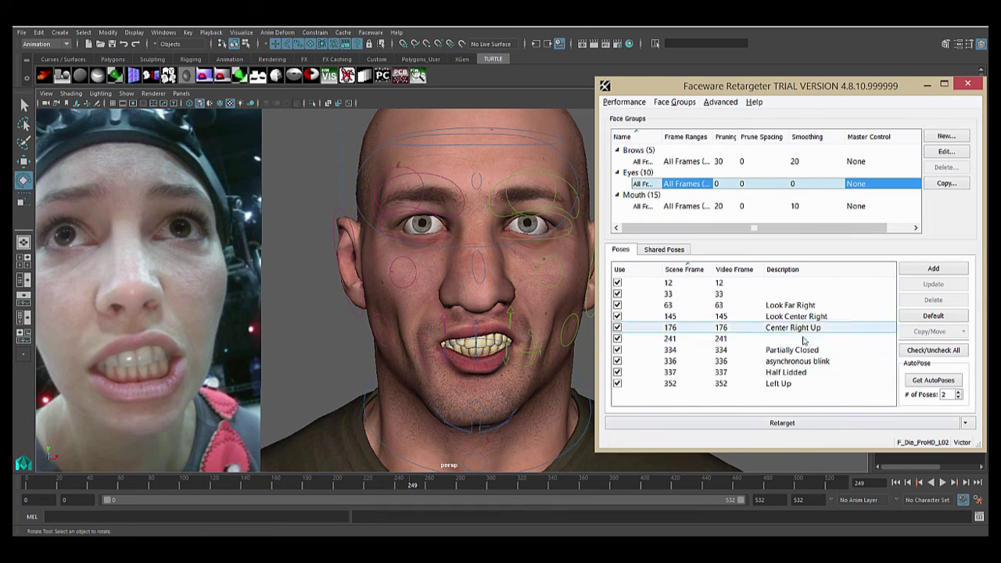
double_click(798, 285)
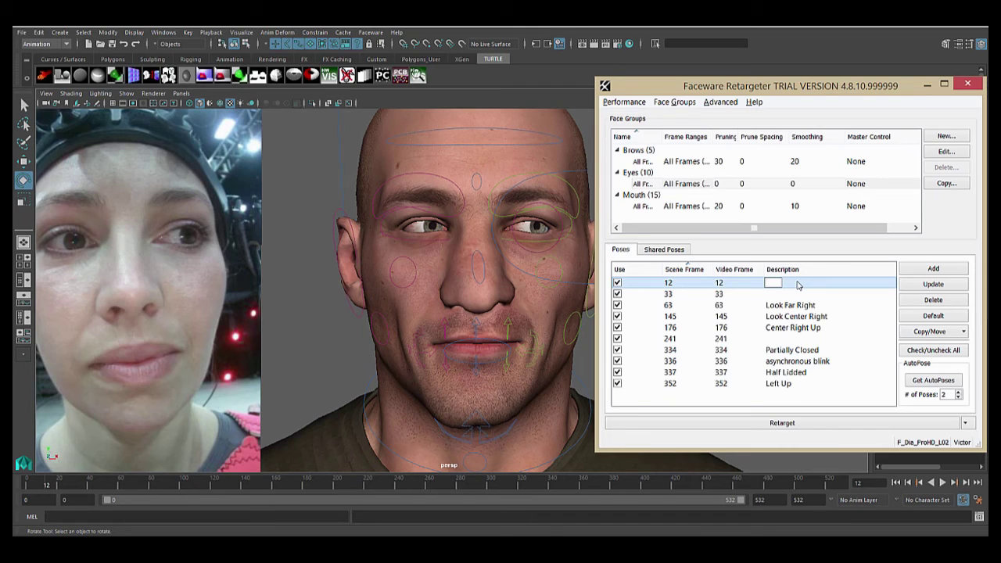
type("look left")
key("Return")
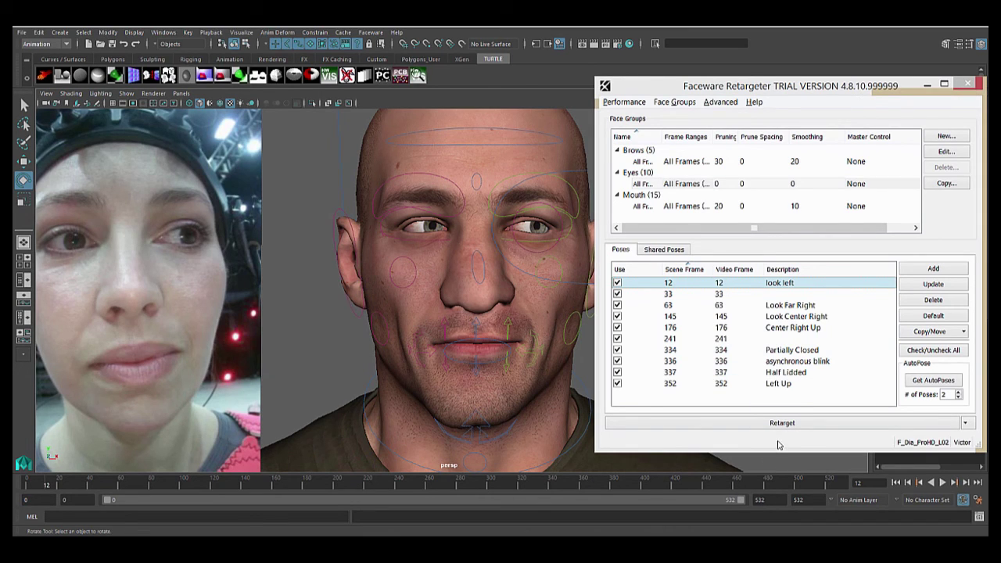
scroll(304, 346, "down", 2)
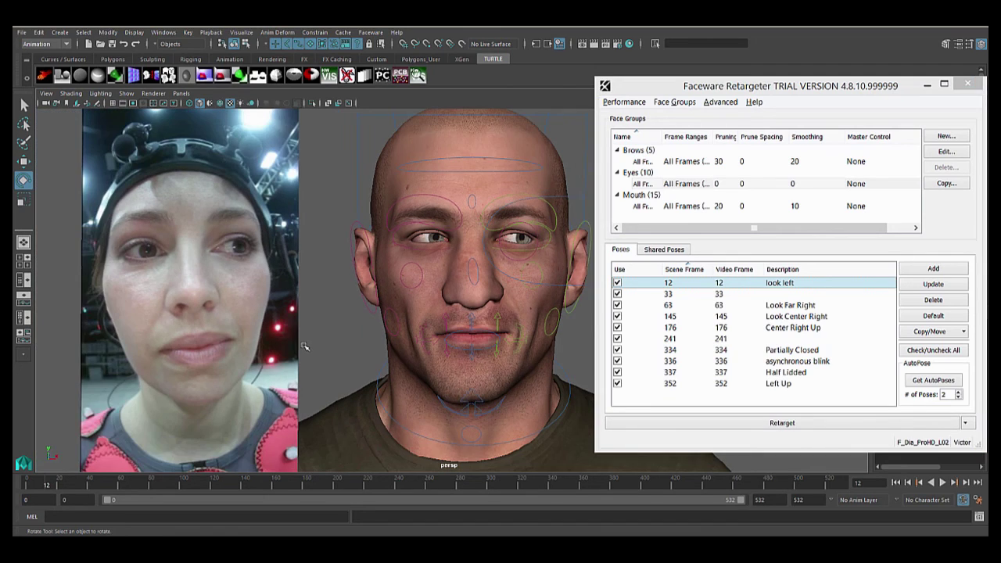
scroll(305, 346, "down", 2)
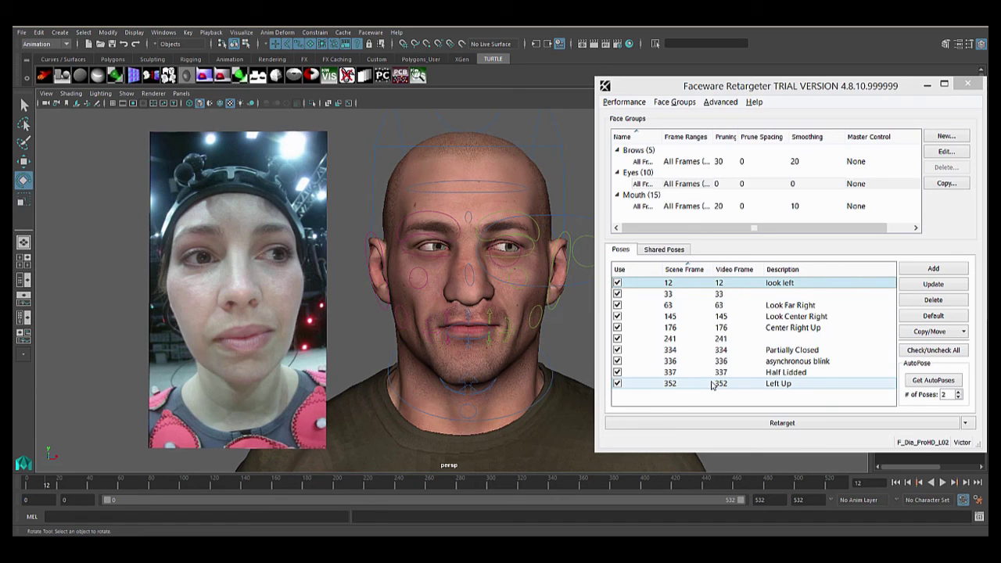
Rotate the jaw wider on the Yell pose at frame 127 and update it
left_click(705, 210)
left_click(721, 372)
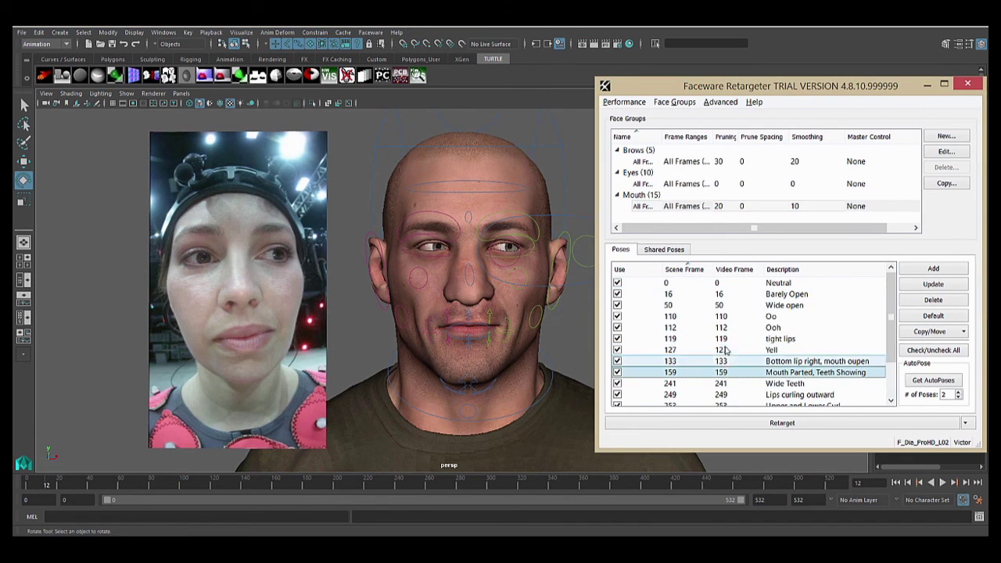
left_click(723, 353)
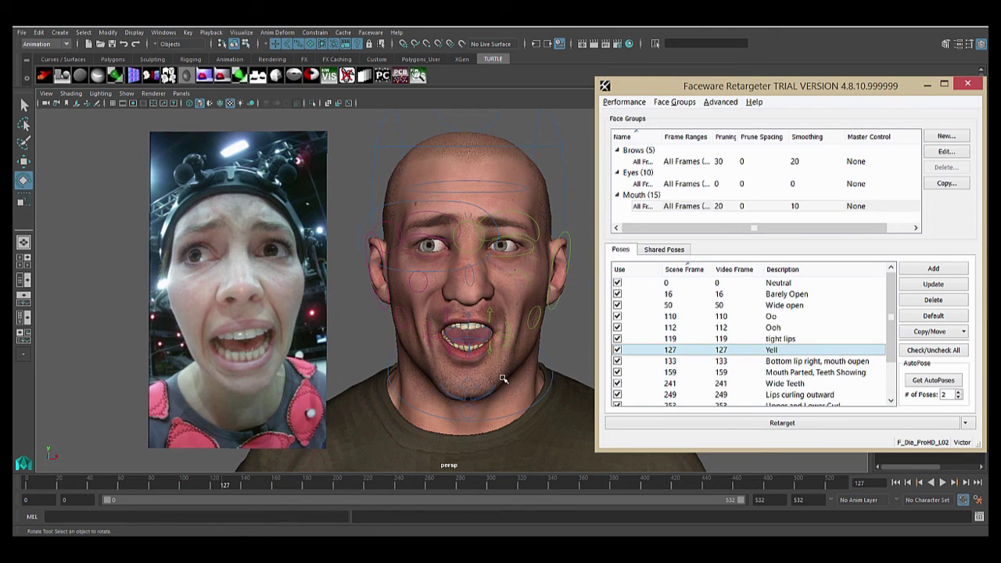
left_click(469, 384)
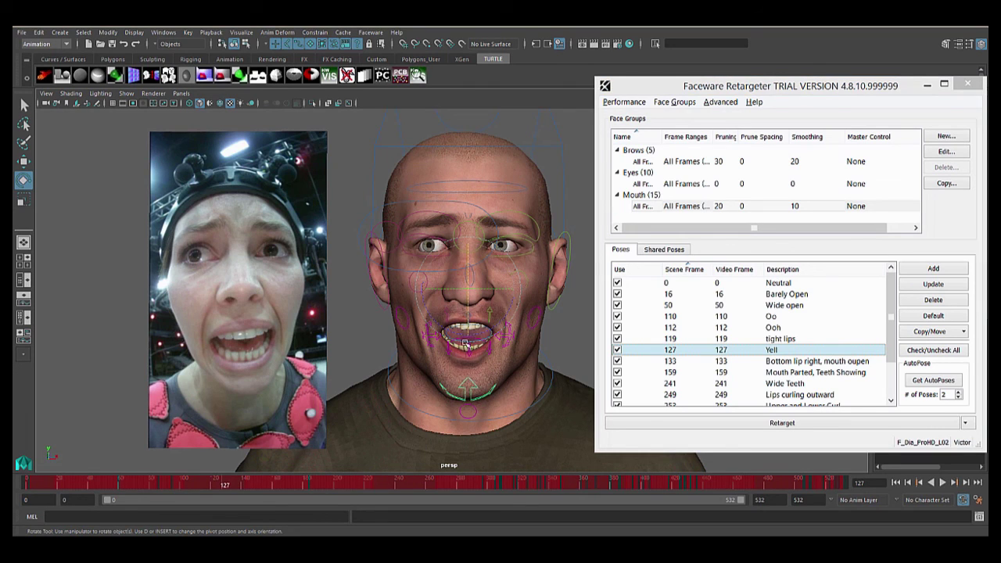
left_click_drag(468, 300, 467, 305)
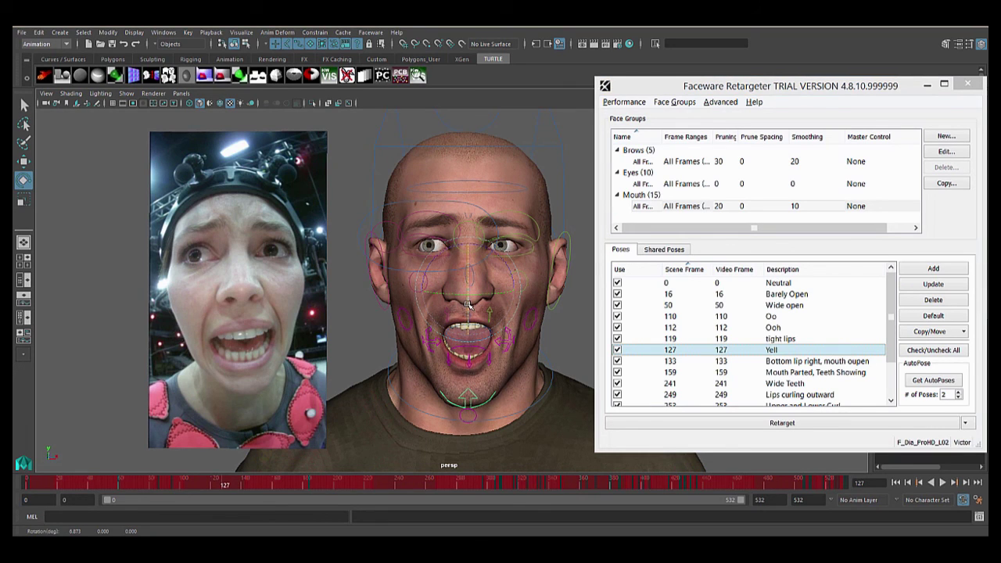
left_click(952, 288)
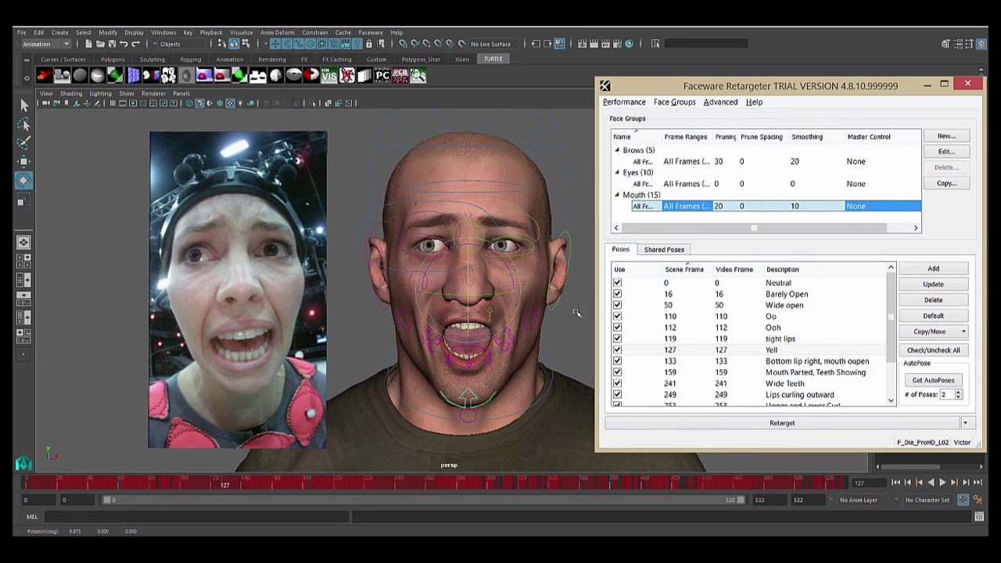
Add a mouth pose at frame 190 labelled 'mouth partly open' and save the rig into it
left_click_drag(412, 483, 321, 487)
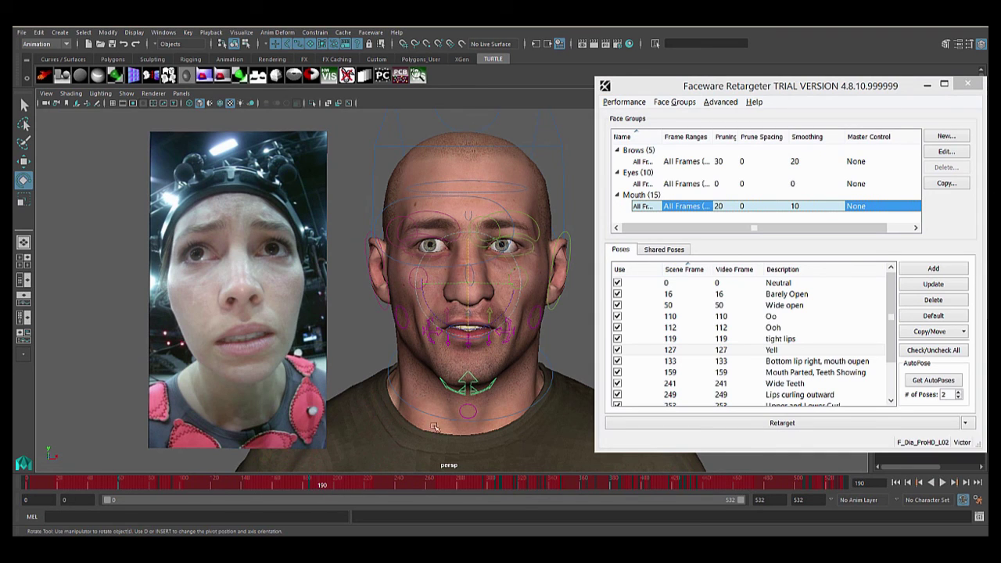
left_click(922, 271)
double_click(773, 384)
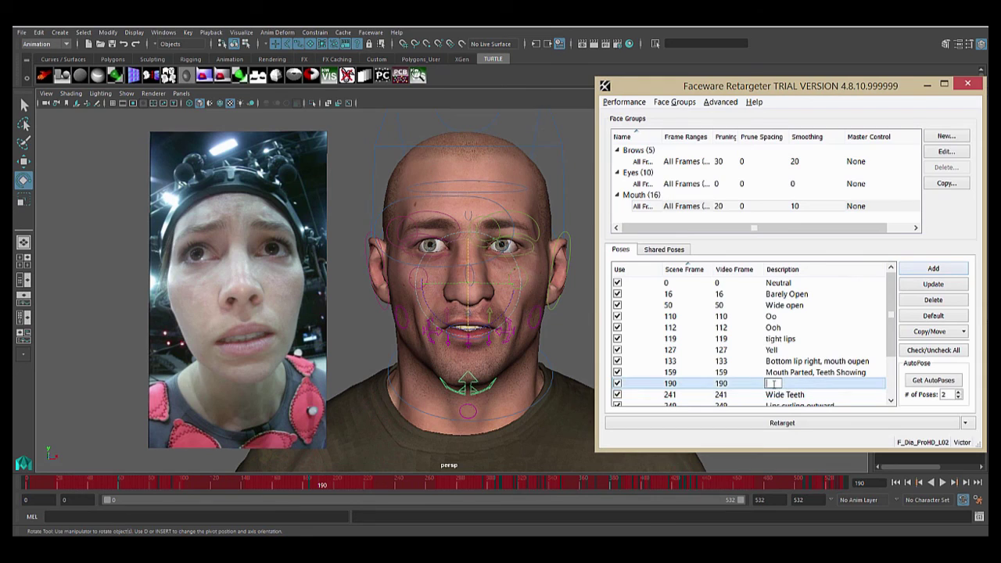
type("mouth parti")
type("y open")
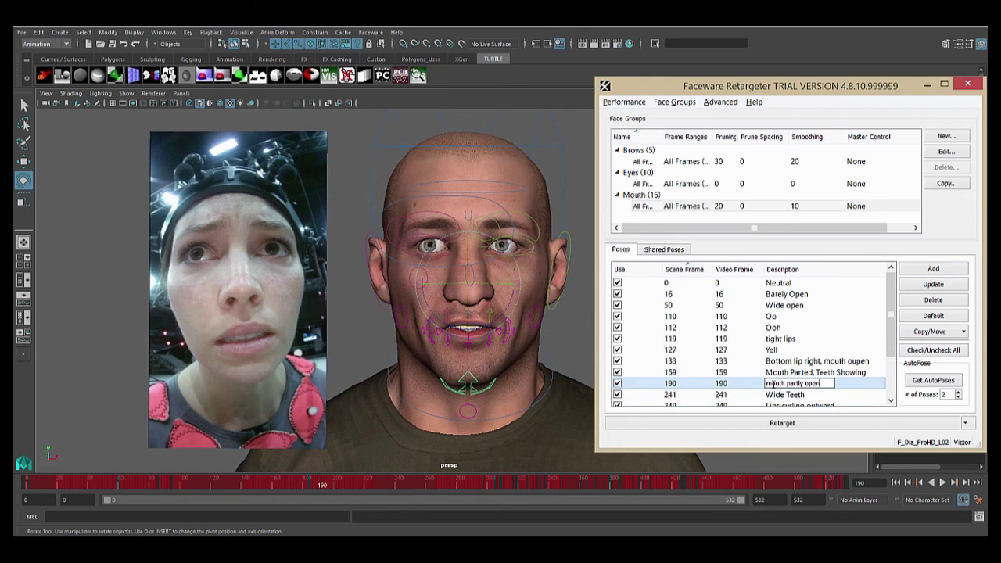
key("Return")
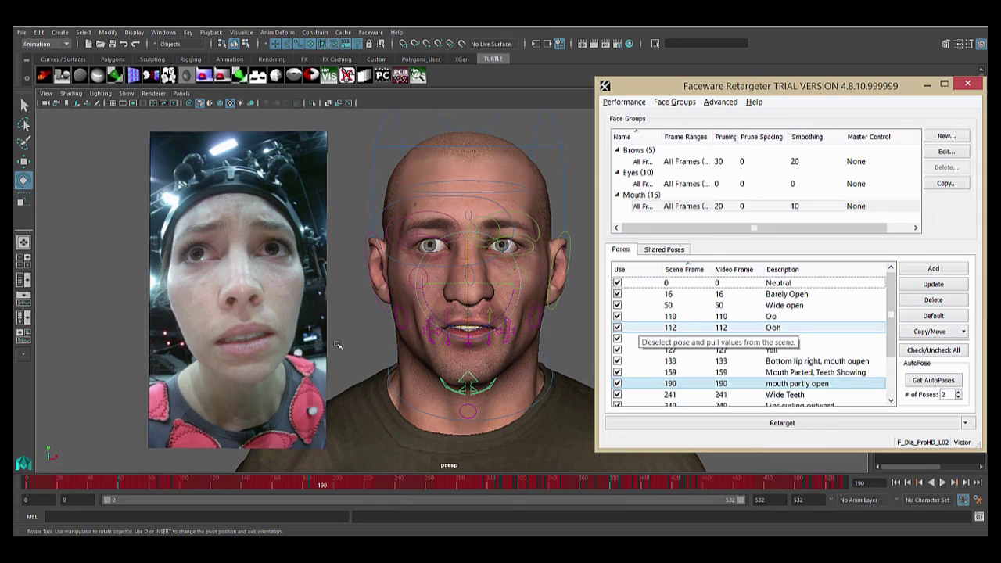
left_click(472, 376)
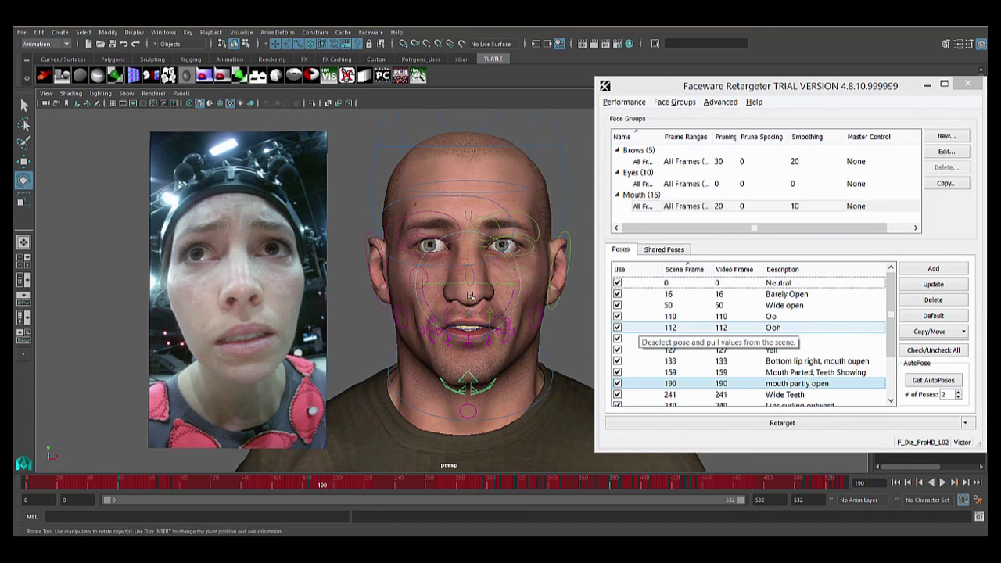
left_click(932, 283)
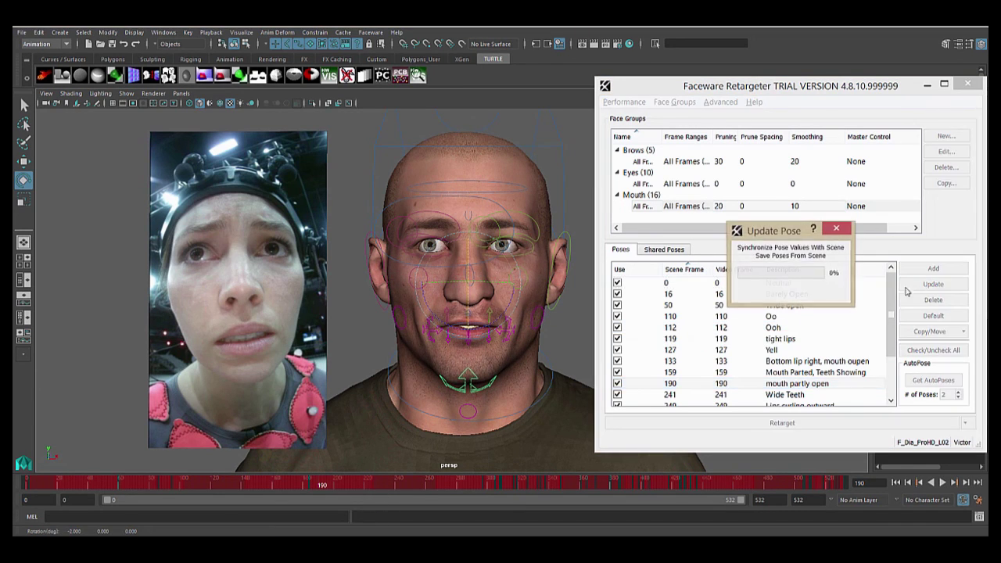